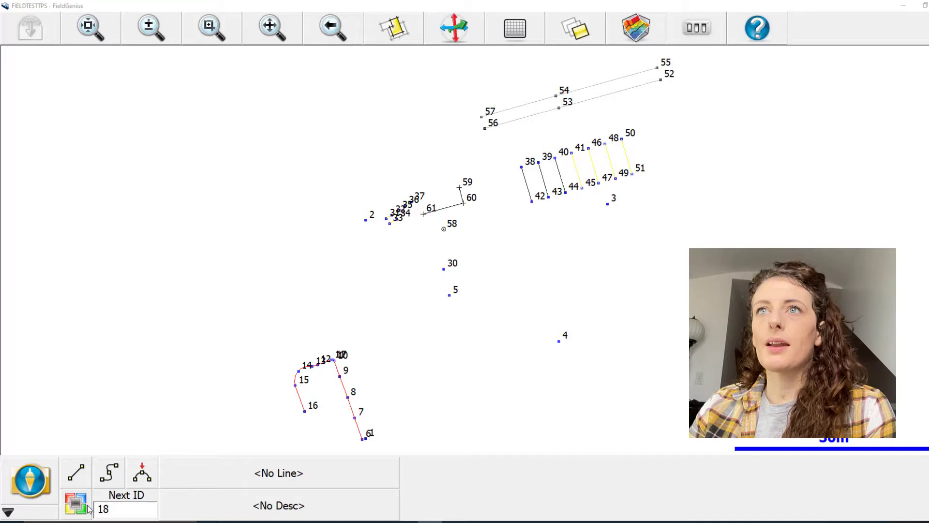
Step: Open the FIELDTESTGNSS project and review its four NAIL points in the Point Database
click(80, 506)
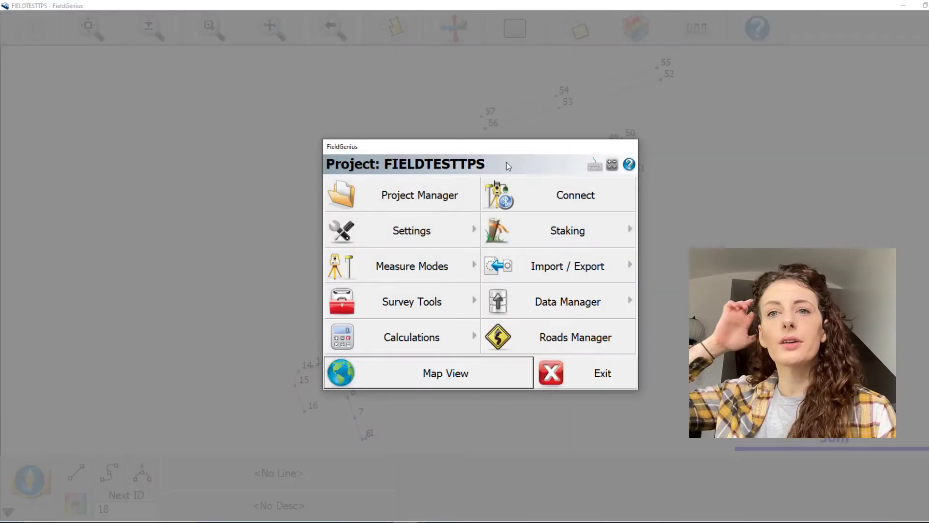
click(437, 195)
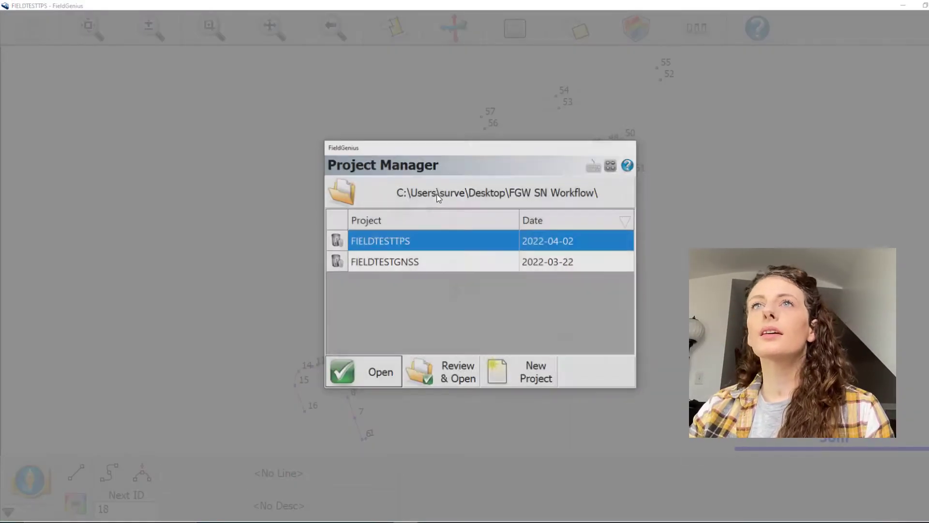
click(414, 266)
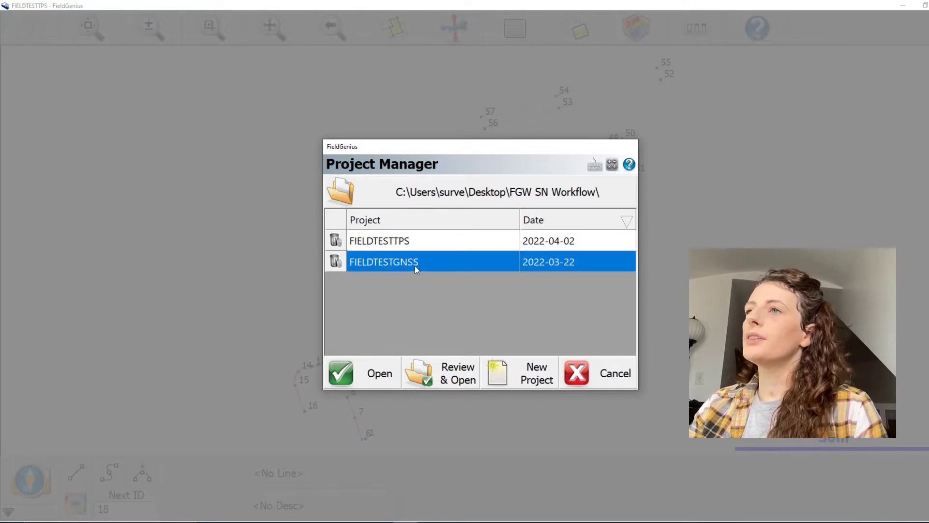
double_click(414, 265)
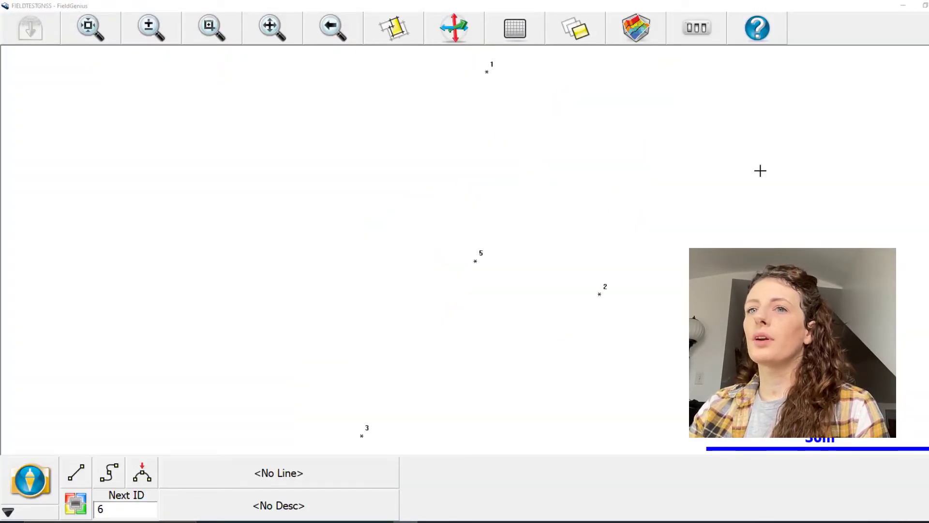
click(143, 459)
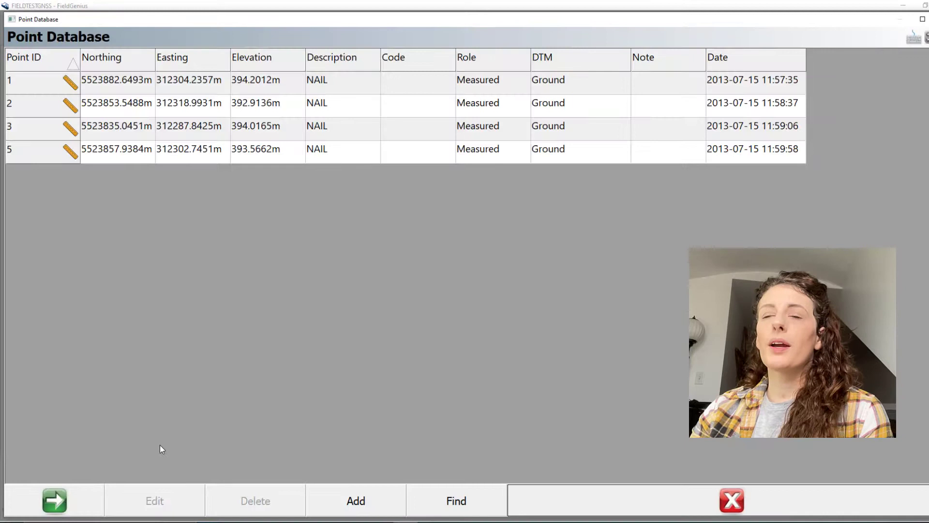
click(906, 25)
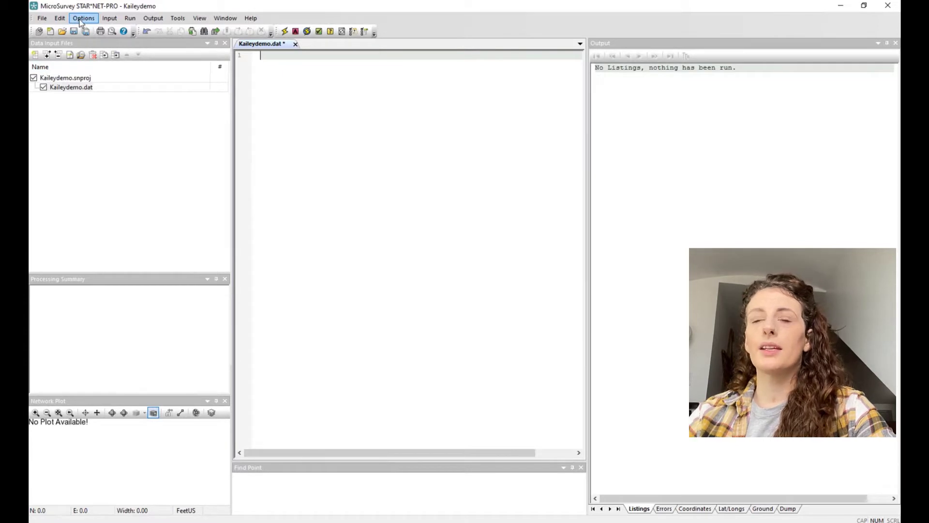
Step: In Project Options, make the adjustment 3D with Meters as linear units on a grid system
click(79, 19)
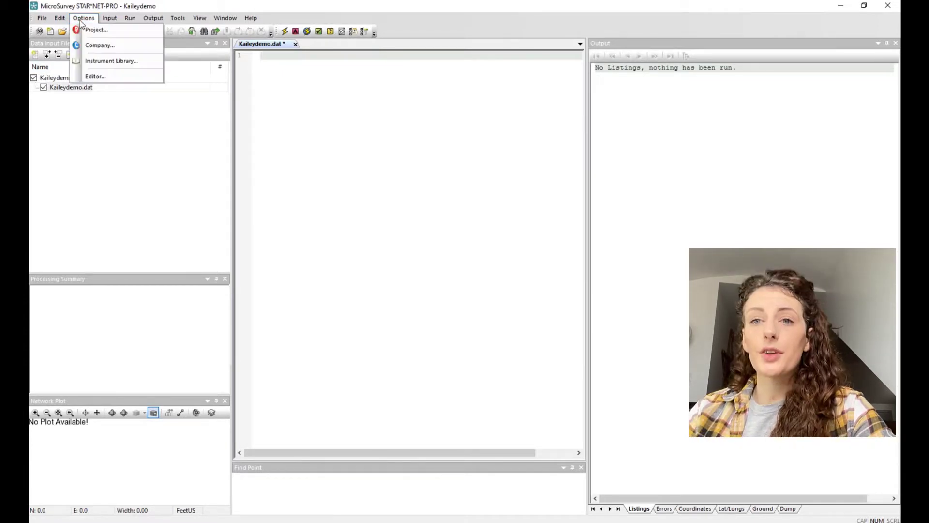
click(92, 27)
click(344, 173)
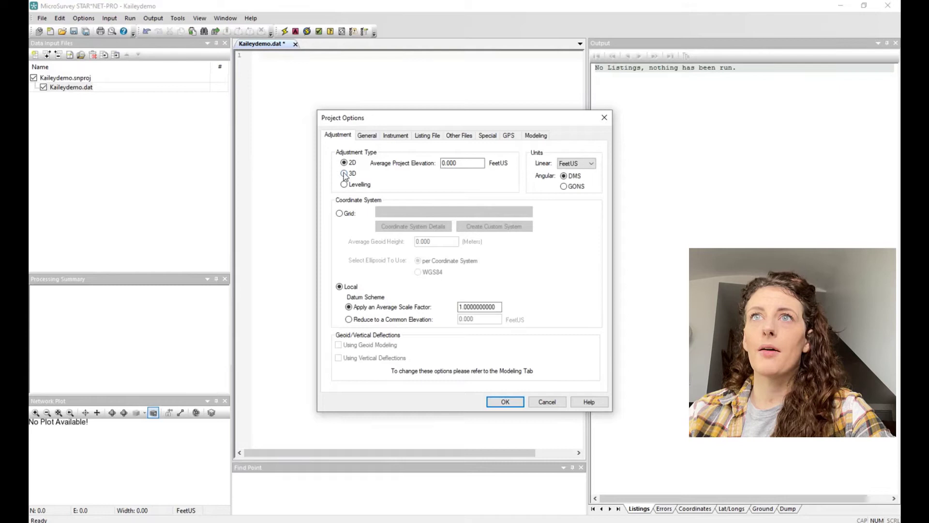
click(569, 165)
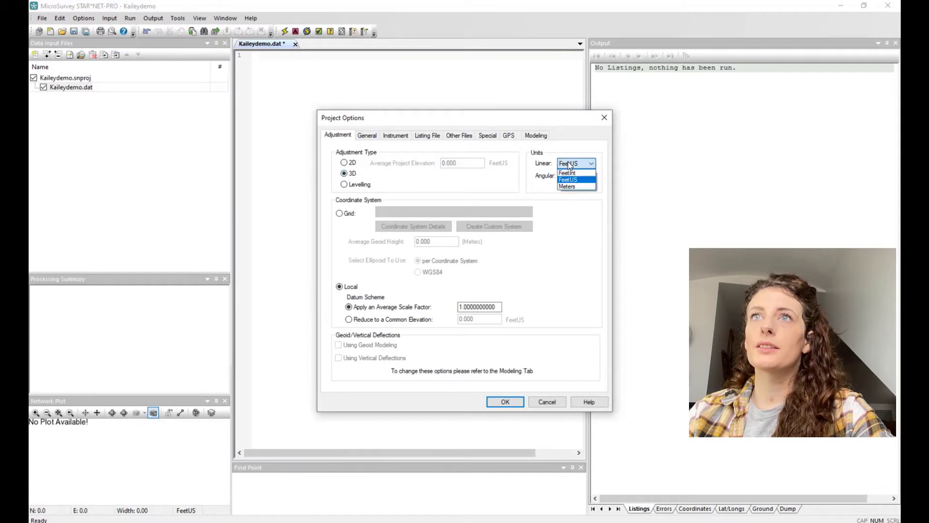
click(567, 186)
click(340, 214)
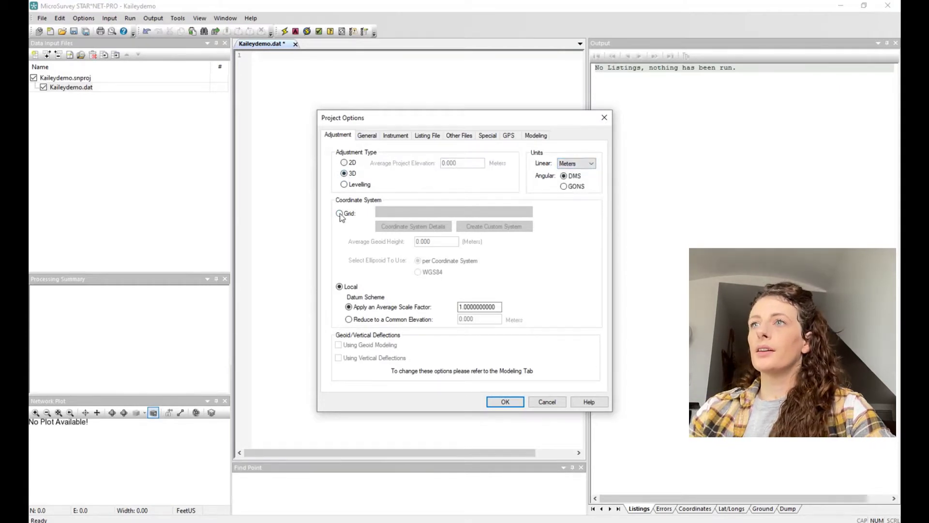
Step: Set the grid coordinate system to UTM83-11 from the UTM Zones, NAD83 group
click(401, 213)
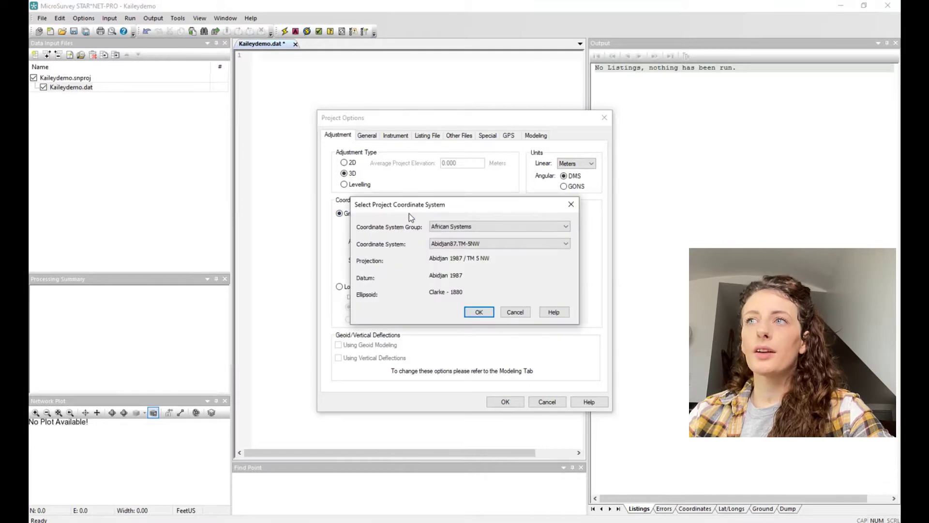
click(443, 227)
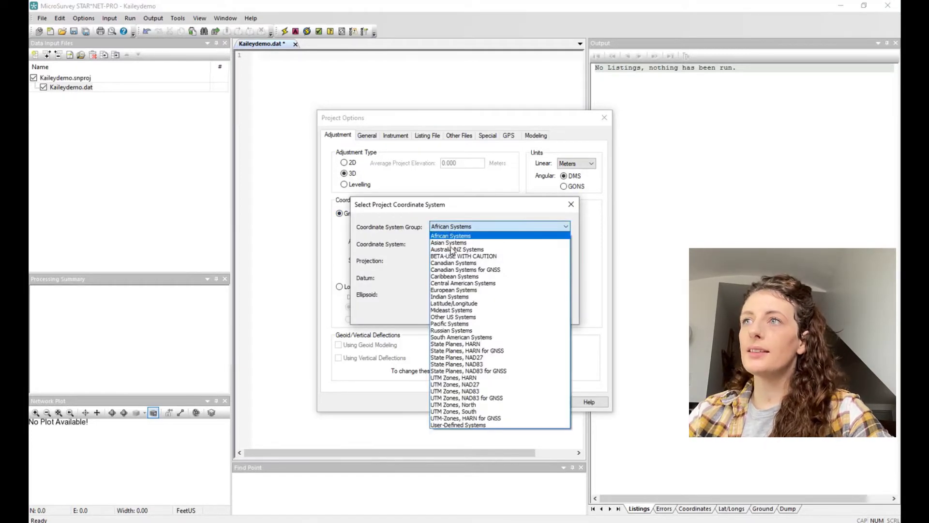
click(474, 391)
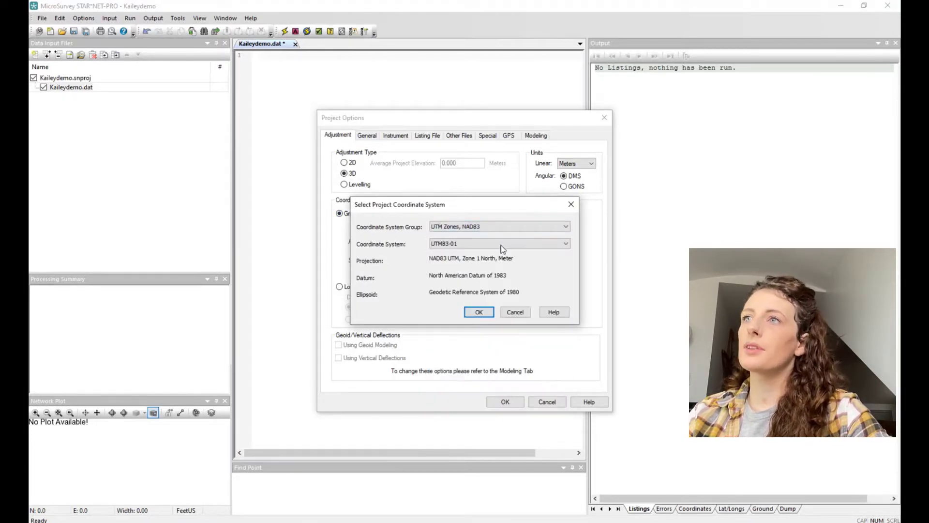
click(502, 245)
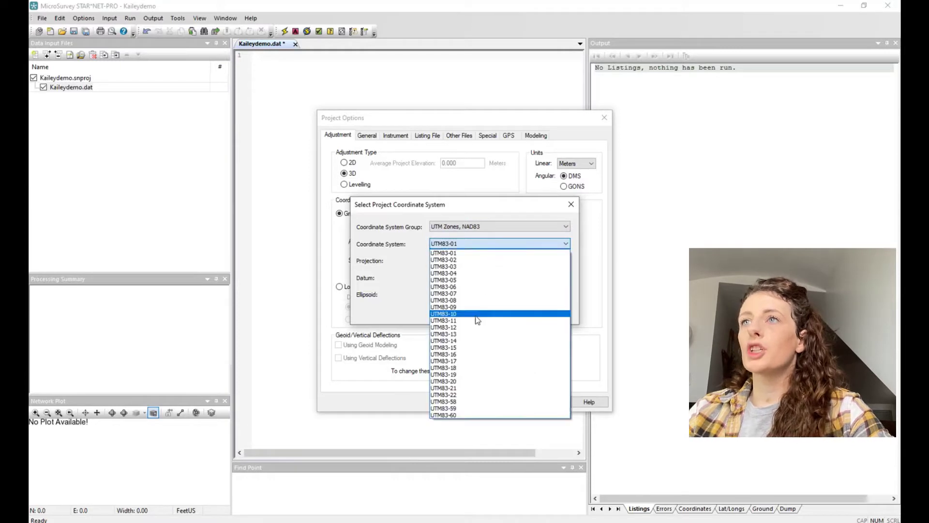
click(475, 321)
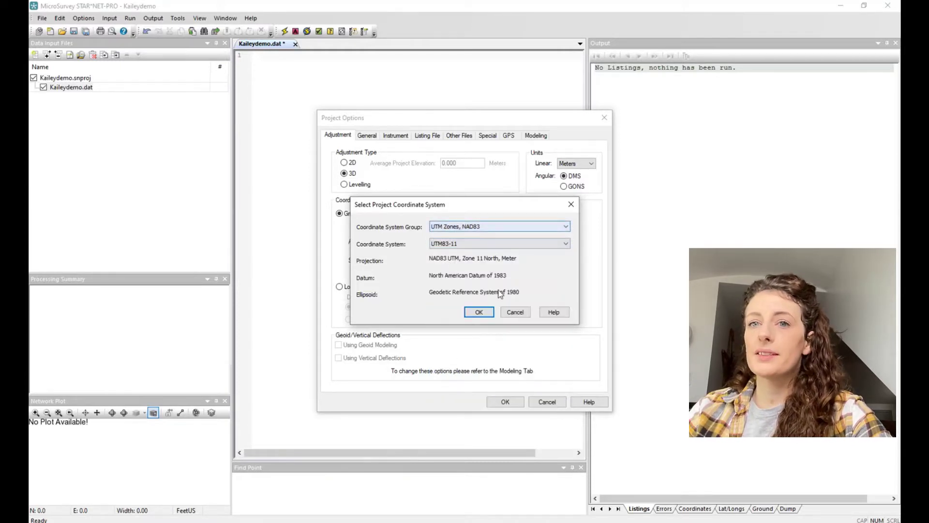
click(484, 313)
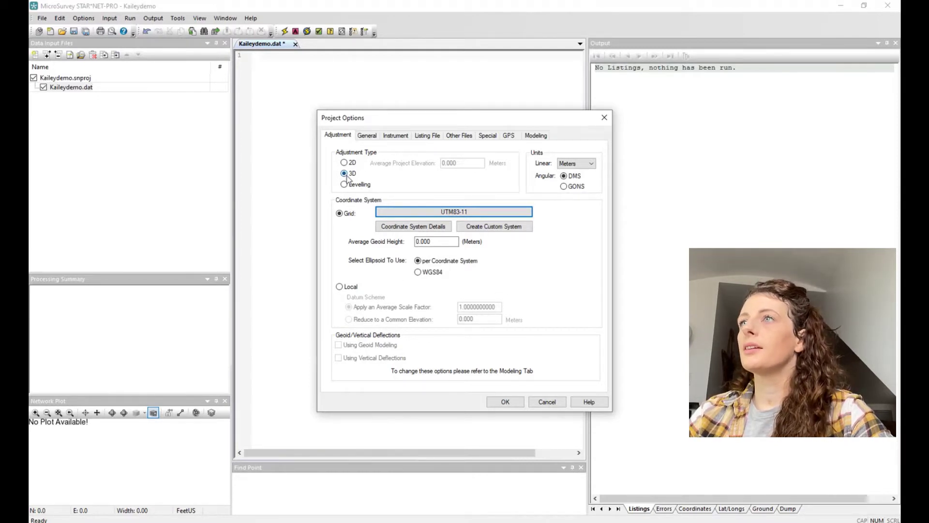
click(535, 136)
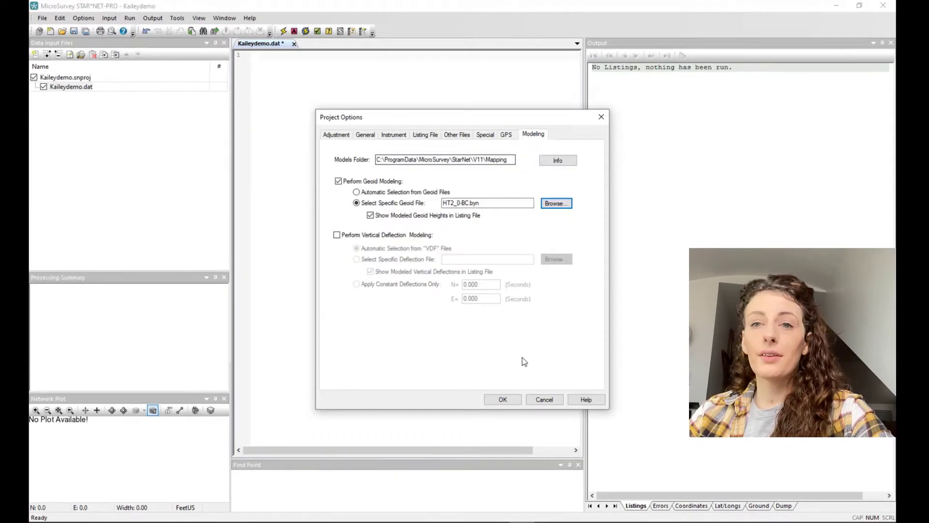
Step: Accept the project options with geoid modeling using HT2_0-BC.byn
click(503, 400)
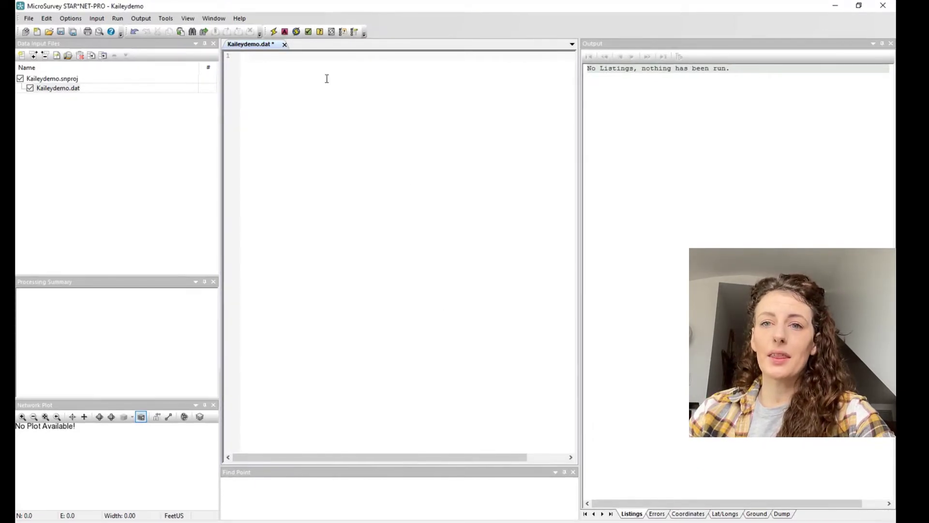
Step: Import GPS data from FGW SN Workflow\FIELDTESTGNSS\fieldtestgnss.raw into the project
click(97, 18)
click(107, 31)
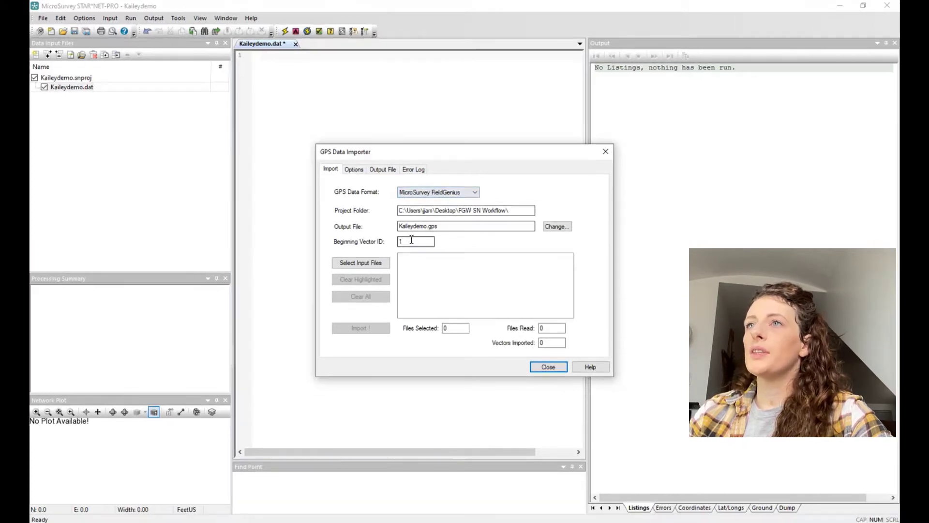
click(361, 263)
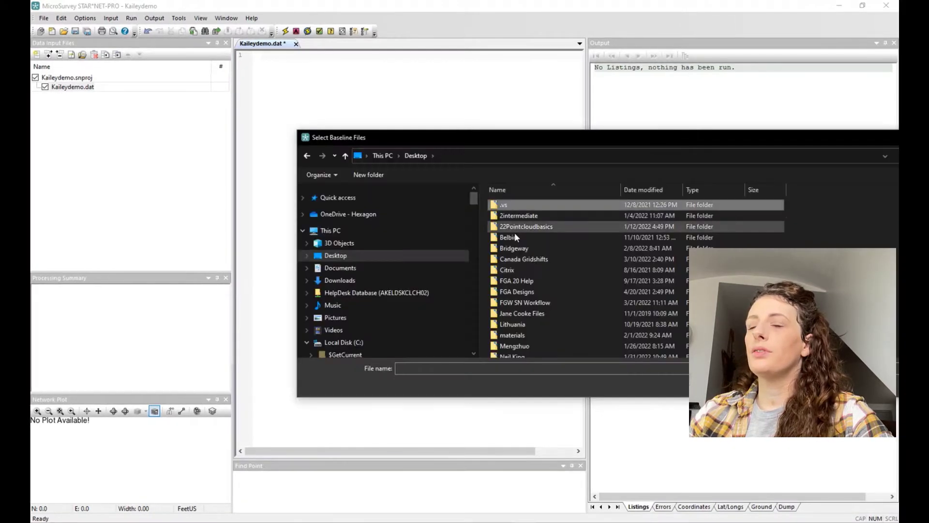
double_click(529, 303)
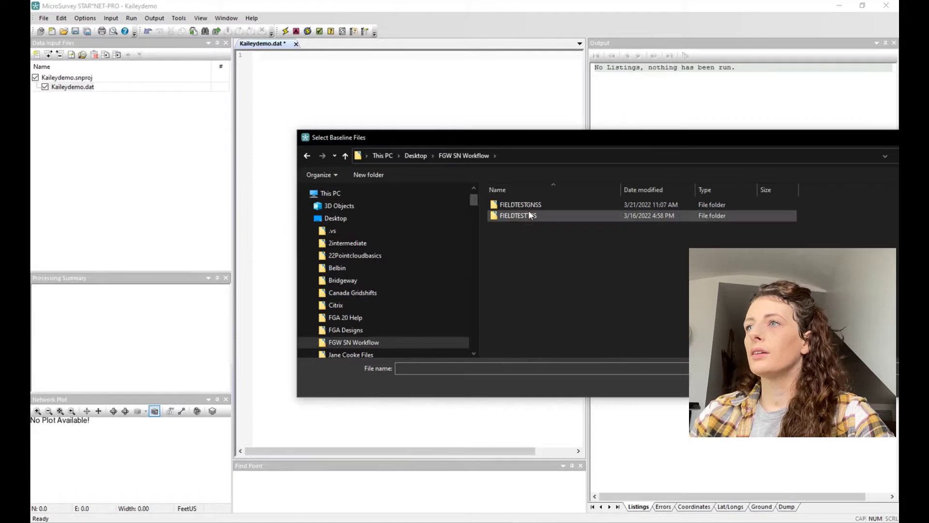
double_click(528, 205)
click(529, 229)
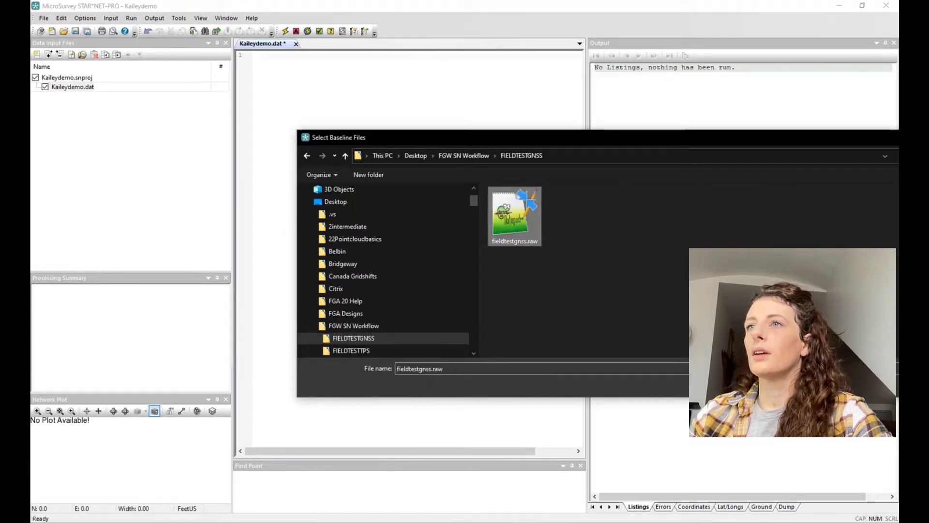
double_click(529, 229)
click(373, 327)
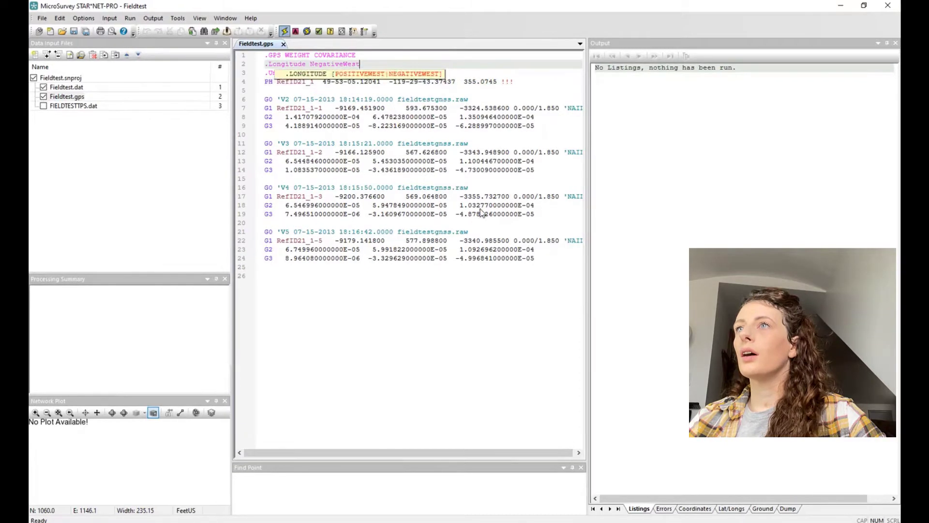
Step: Run the network adjustment and enlarge the Network Plot panel
key(F9)
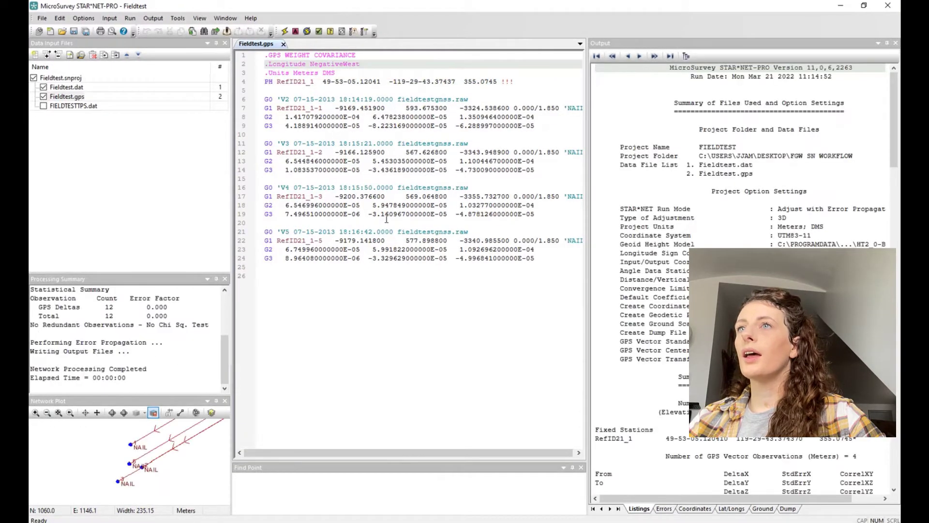
drag(182, 272, 191, 149)
scroll(90, 433, down, 2)
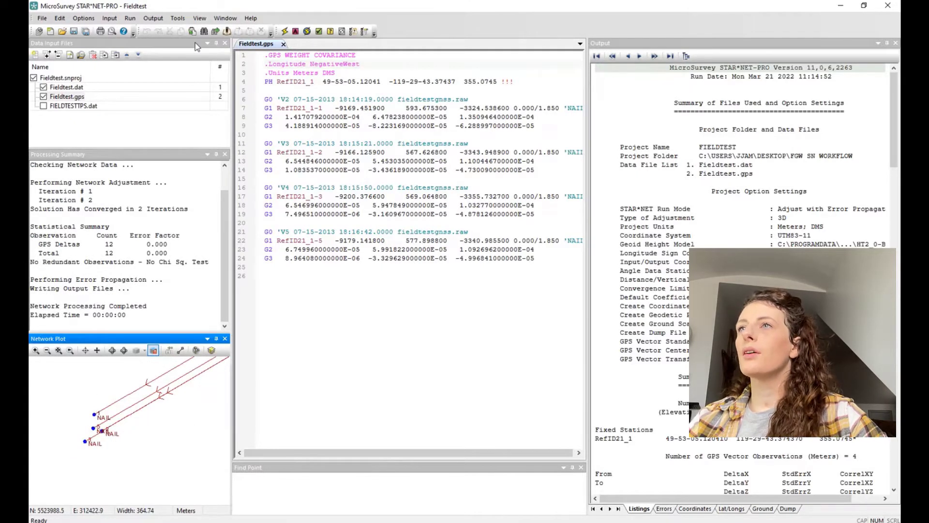
Step: Export the adjusted network to Fieldtest.kml with the KML Exporter
click(178, 18)
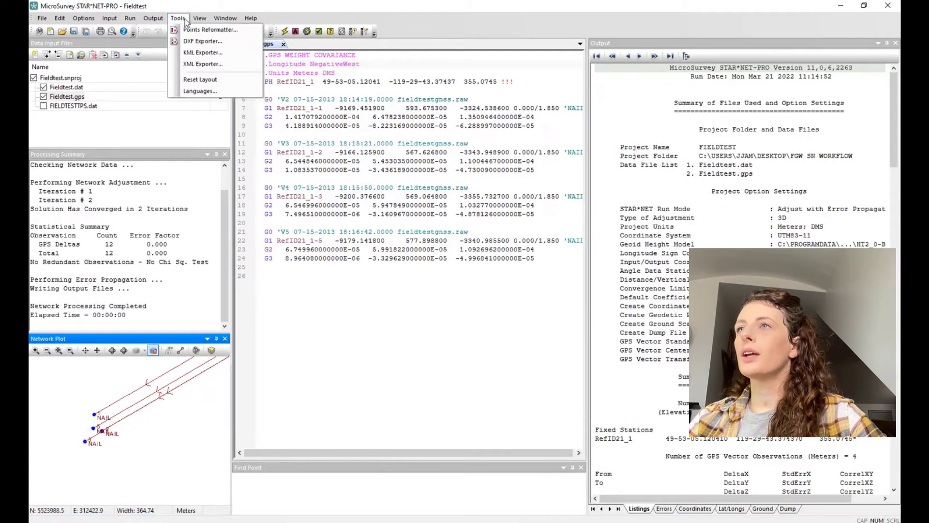
click(199, 54)
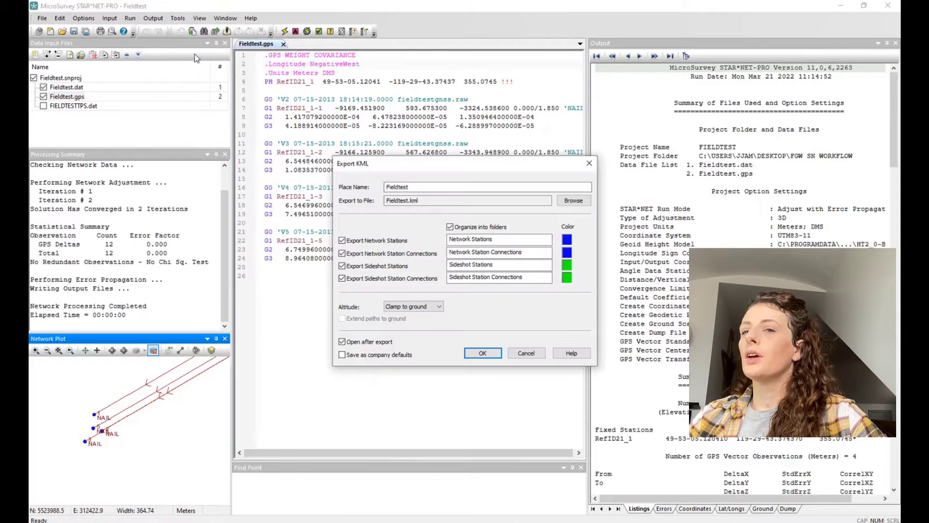
click(482, 353)
click(503, 289)
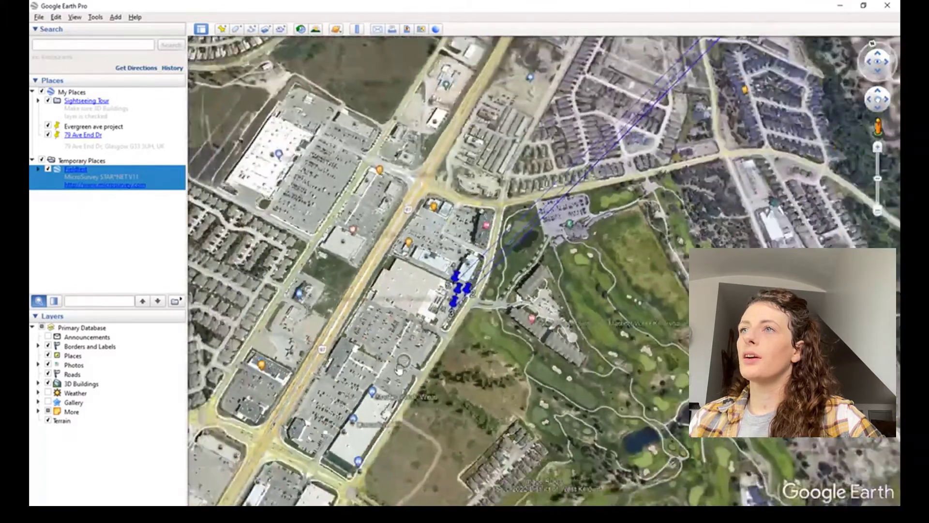
Step: Zoom in and out on the Fieldtest network over Kelowna in Google Earth Pro
scroll(399, 371, down, 10)
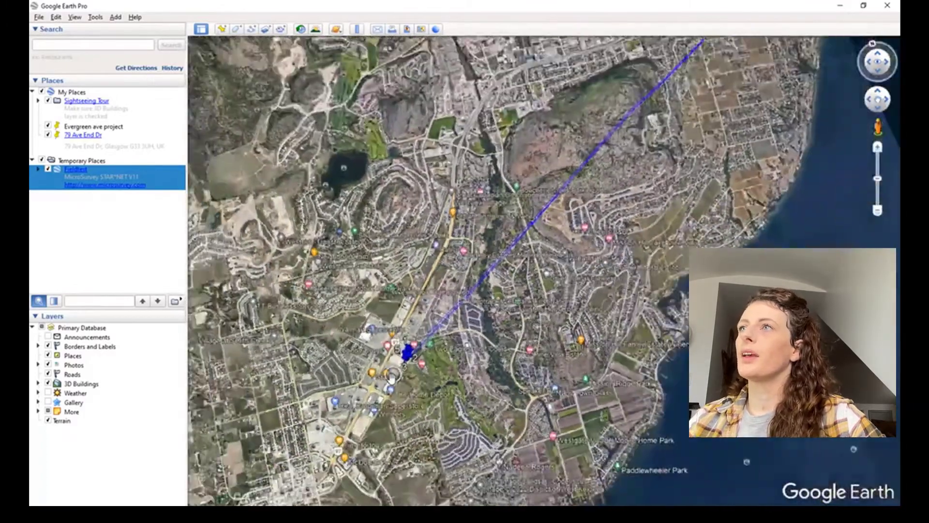
scroll(392, 379, down, 5)
scroll(603, 318, up, 3)
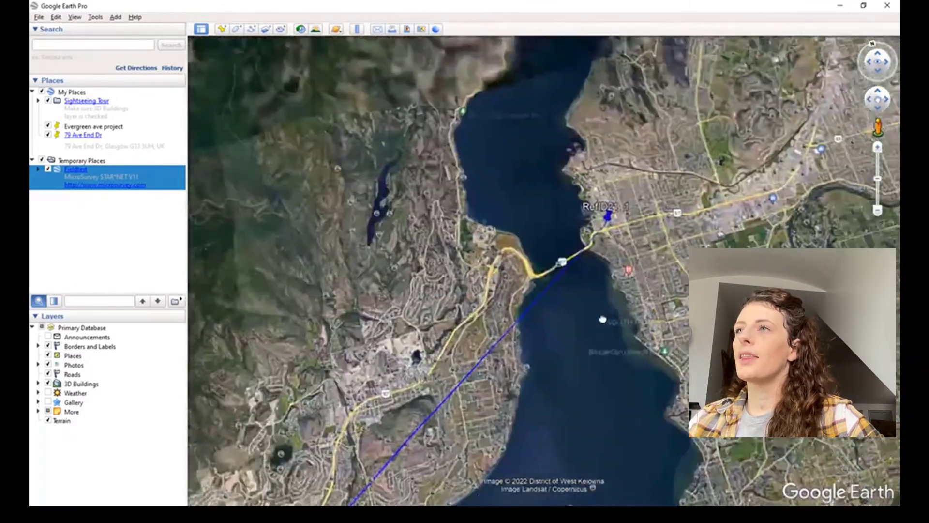
scroll(602, 319, up, 5)
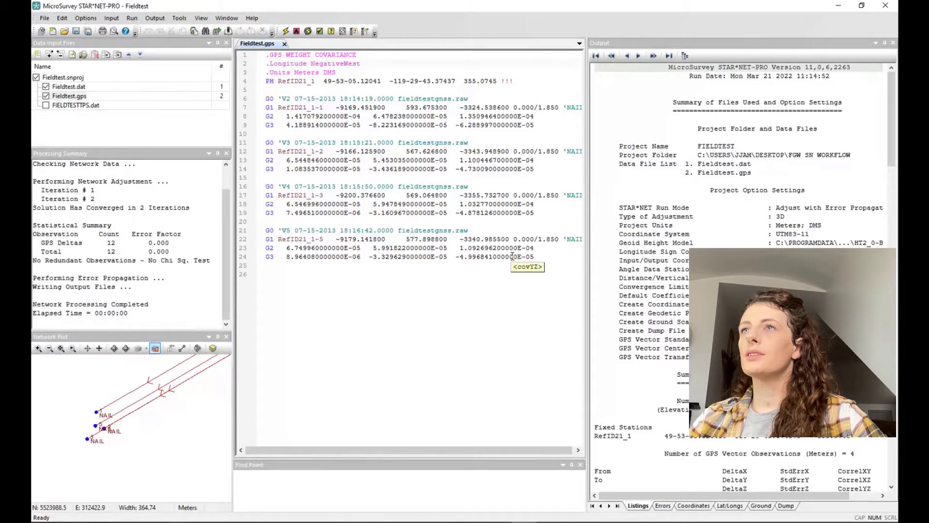
Step: Select FIELDTESTTPS.dat and set the FieldGenius Converter input to FIELDTESTTPS\fieldtesttps.raw
click(75, 105)
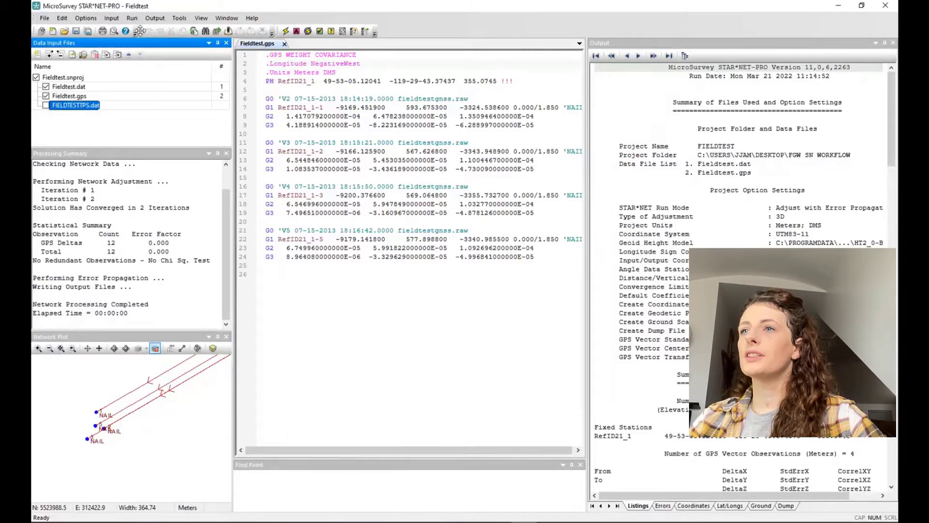
click(111, 18)
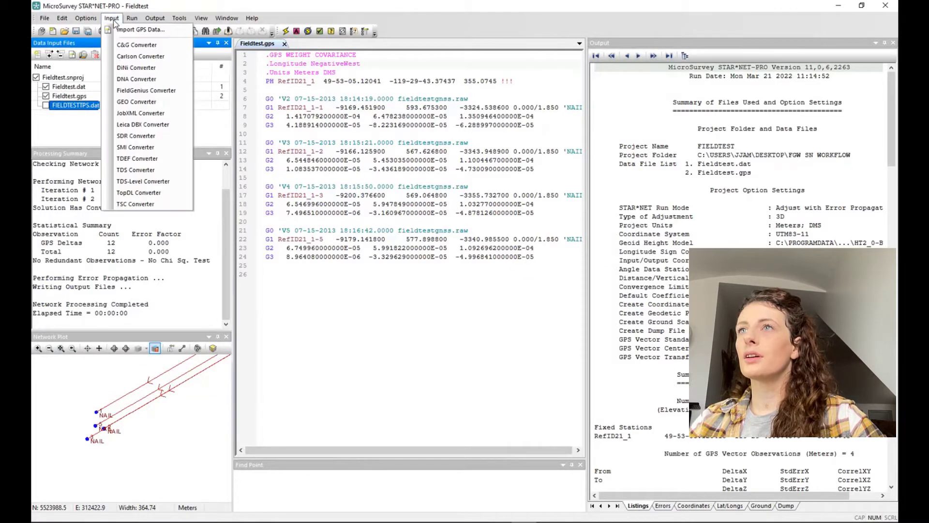
click(139, 95)
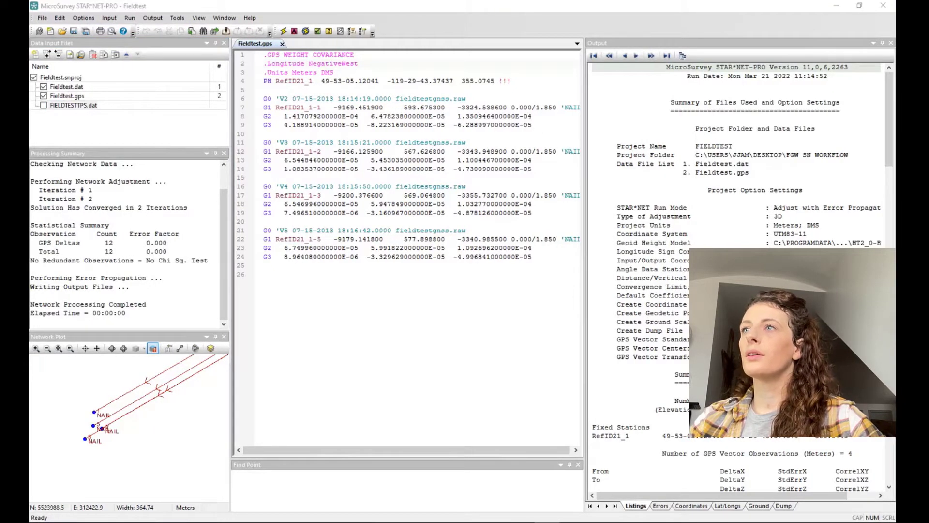
drag(792, 150, 402, 146)
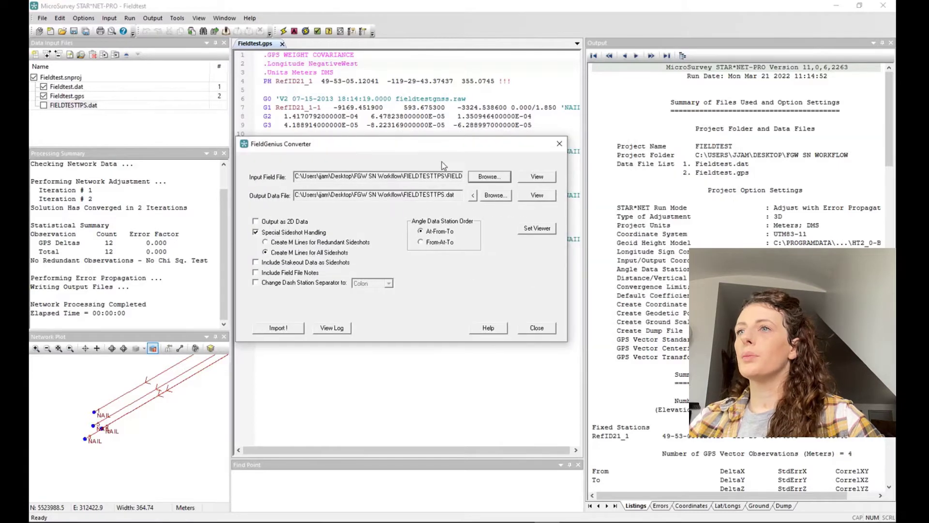
click(372, 176)
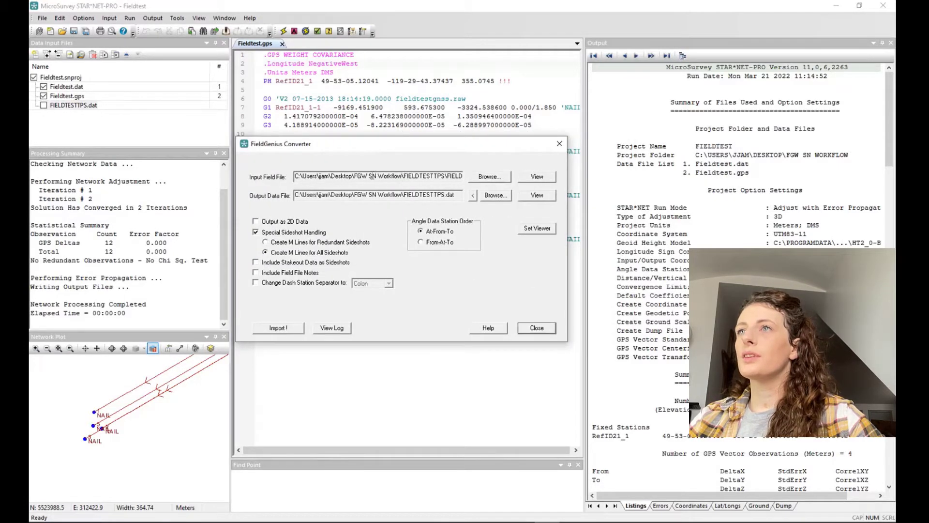
click(488, 177)
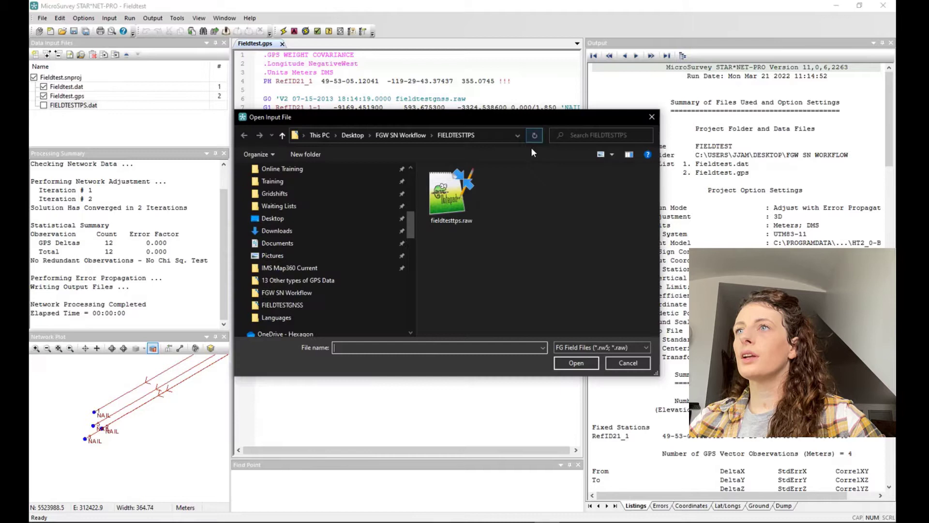
click(414, 132)
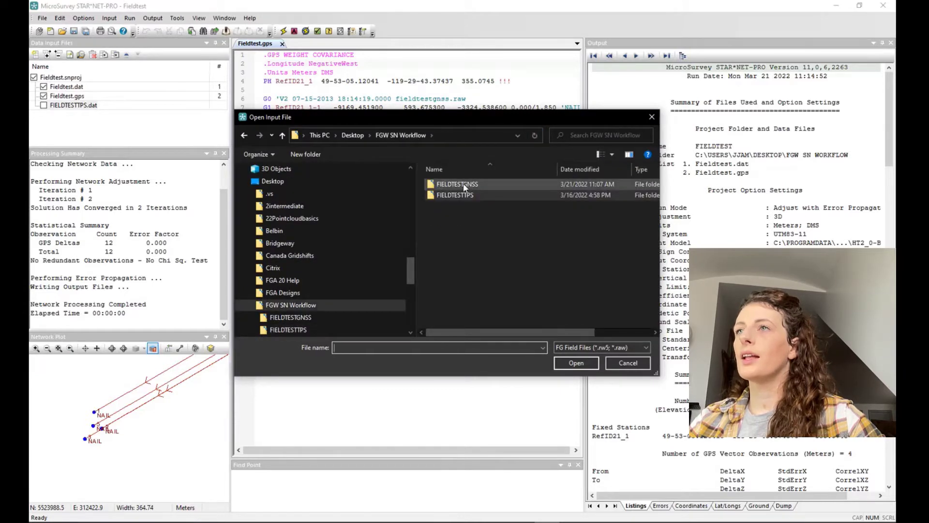
double_click(458, 194)
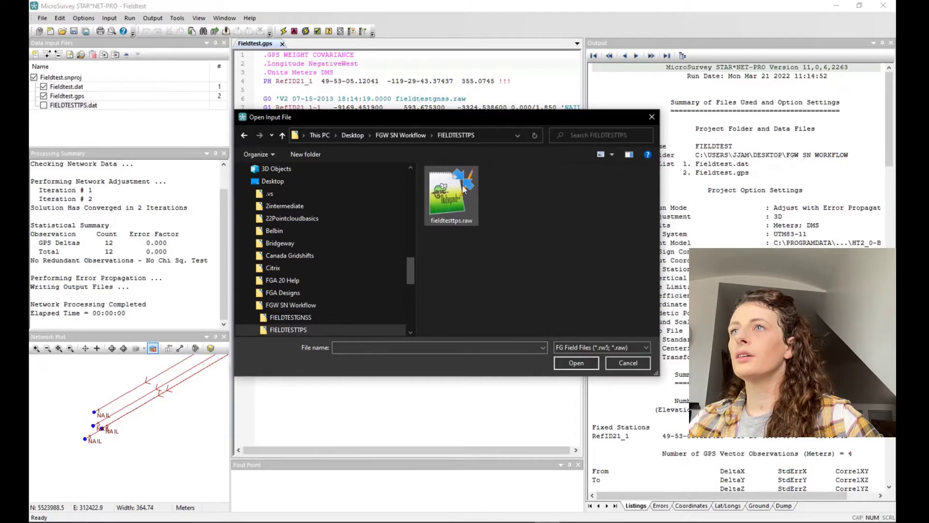
click(458, 190)
click(576, 362)
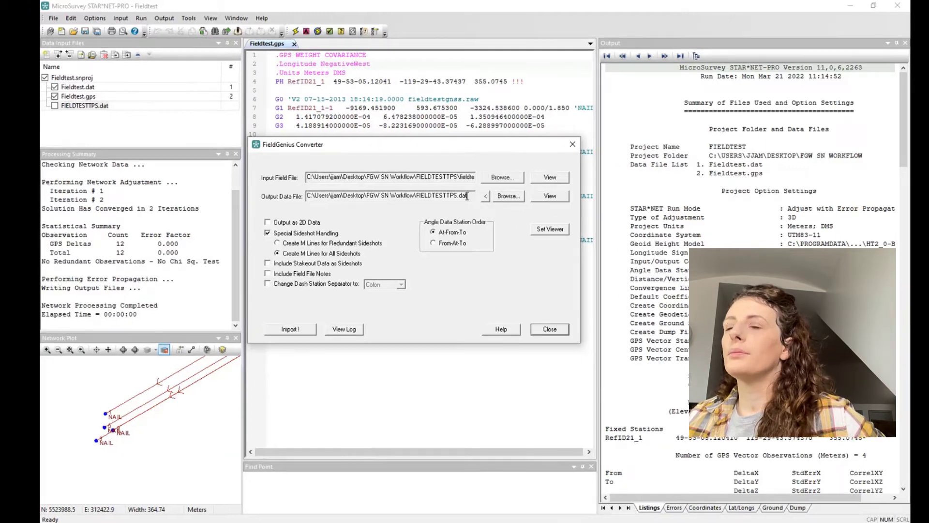
Step: Convert fieldtesttps.raw into FIELDTESTTPS.dat and re-adjust, passing chi-square with error factor 0.993
click(299, 334)
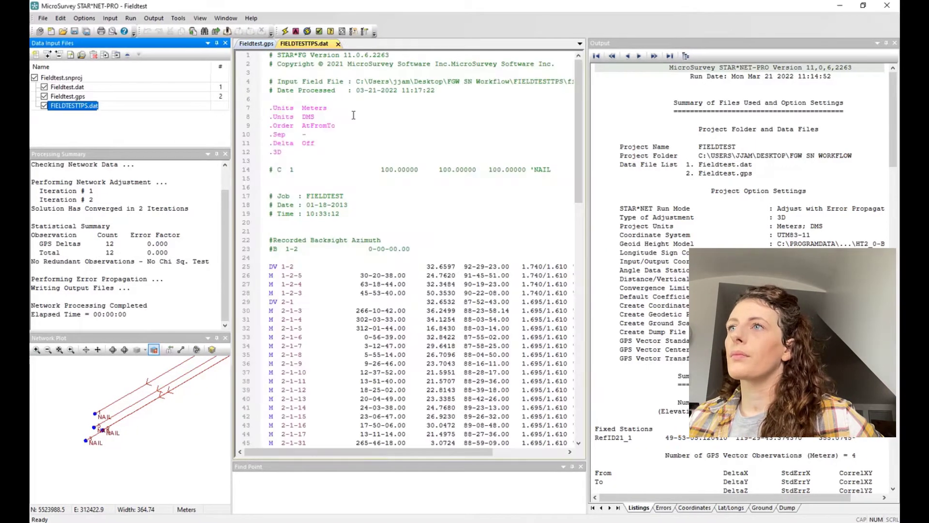
click(375, 128)
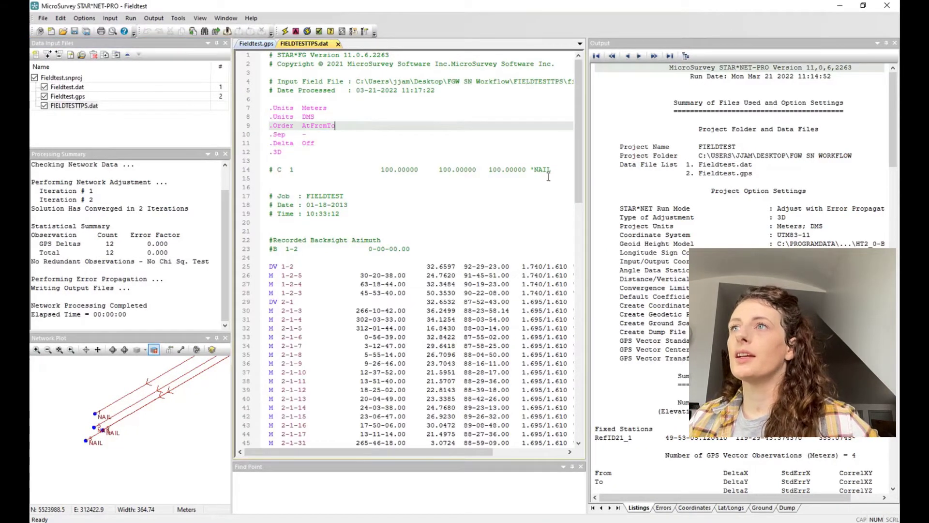
drag(588, 196, 694, 197)
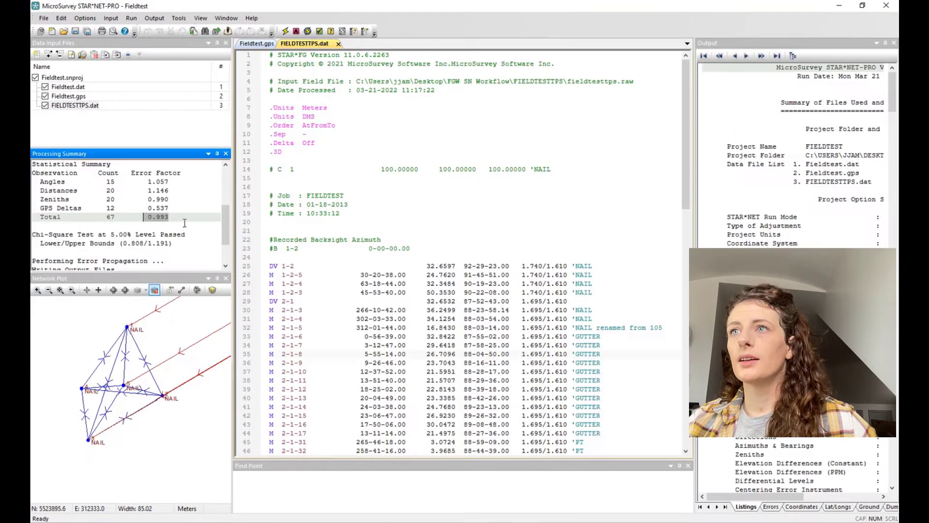
click(549, 212)
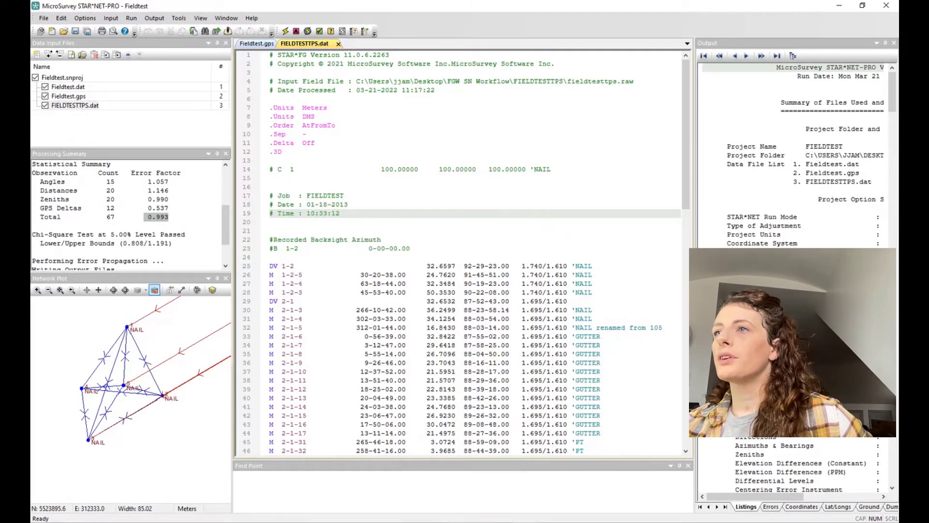
drag(694, 393, 443, 393)
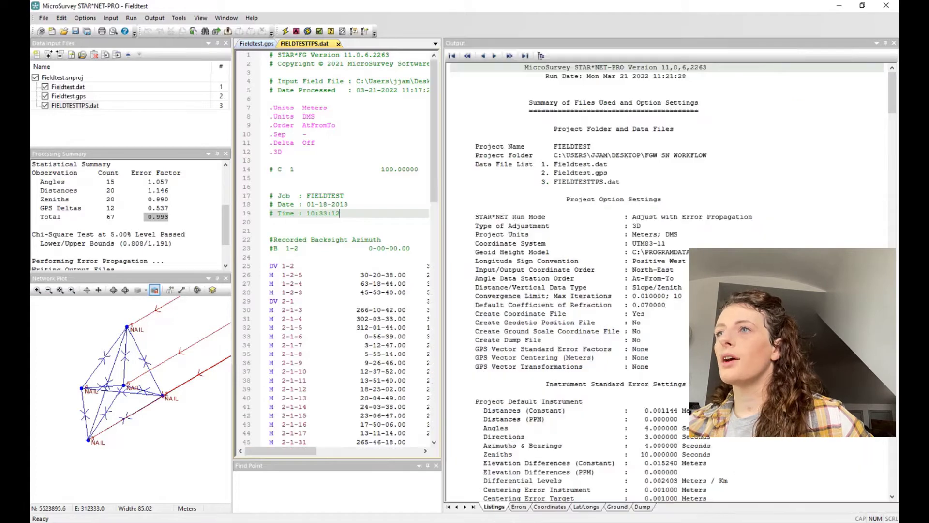
Step: Show the Coordinates listing and select all the adjusted coordinate rows
click(550, 506)
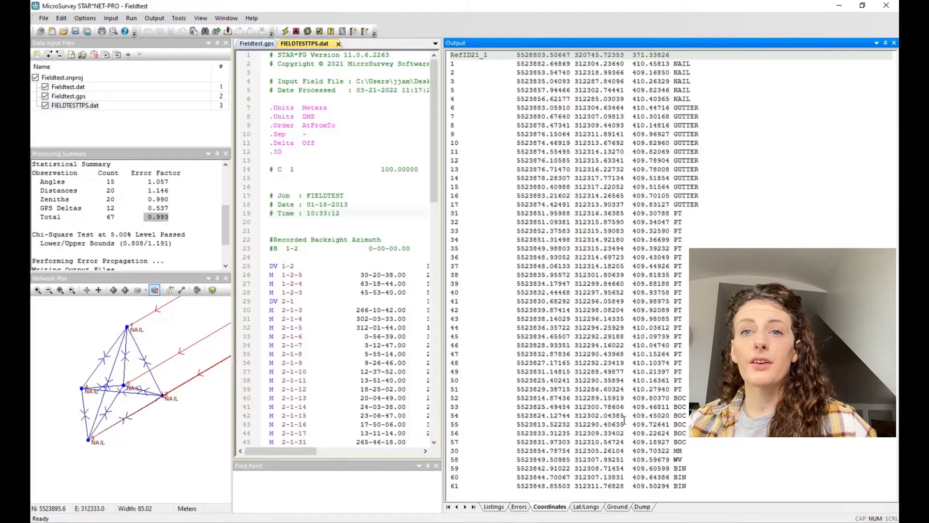
drag(687, 486, 448, 57)
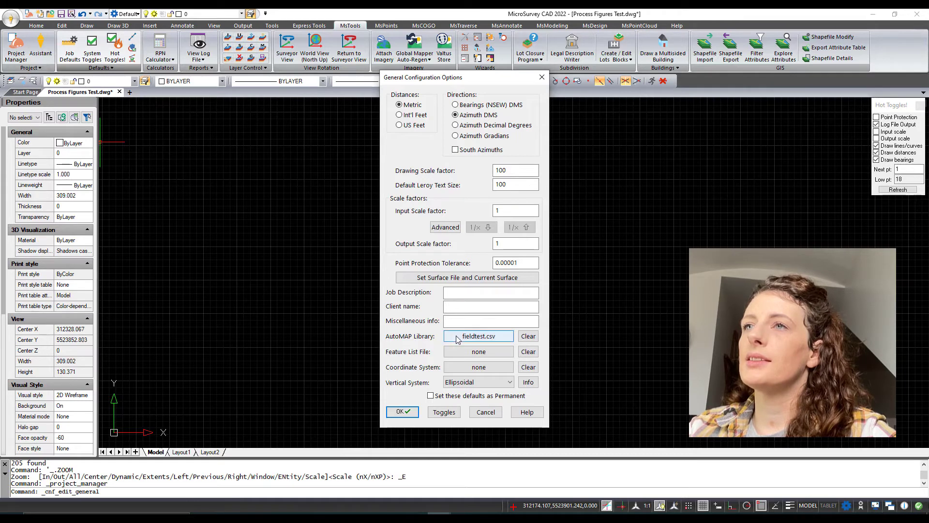
Step: Preview the fieldtest.csv symbols for BOC, GUTTER, MH, NAIL, PT and WV, then keep the library
click(489, 337)
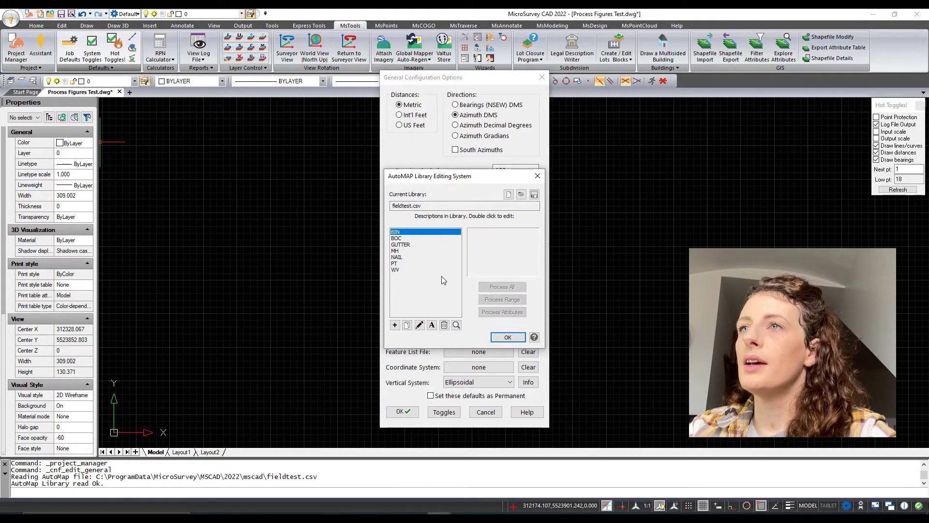
click(403, 239)
click(403, 245)
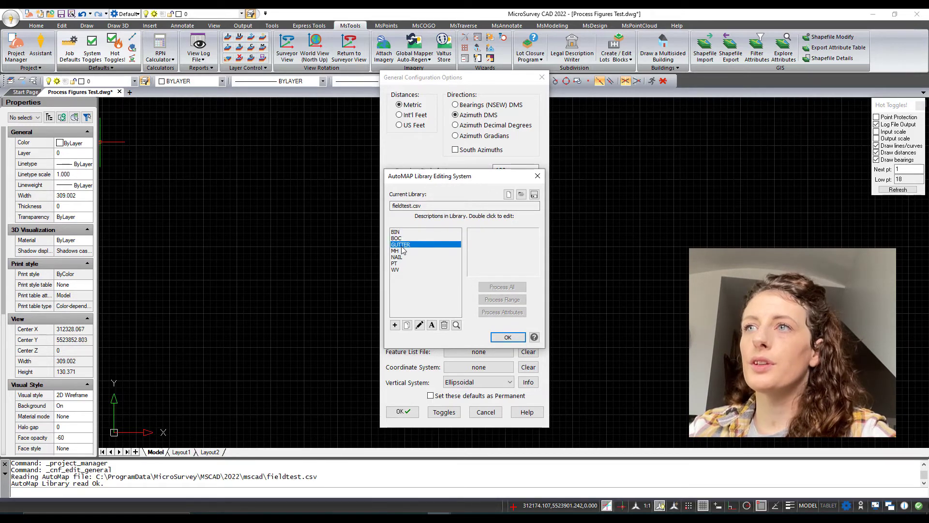
click(403, 251)
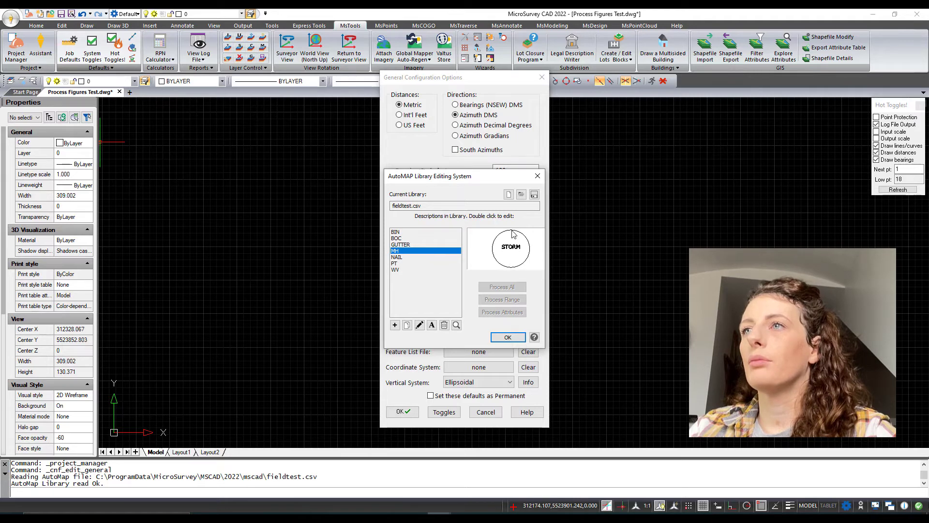
click(406, 257)
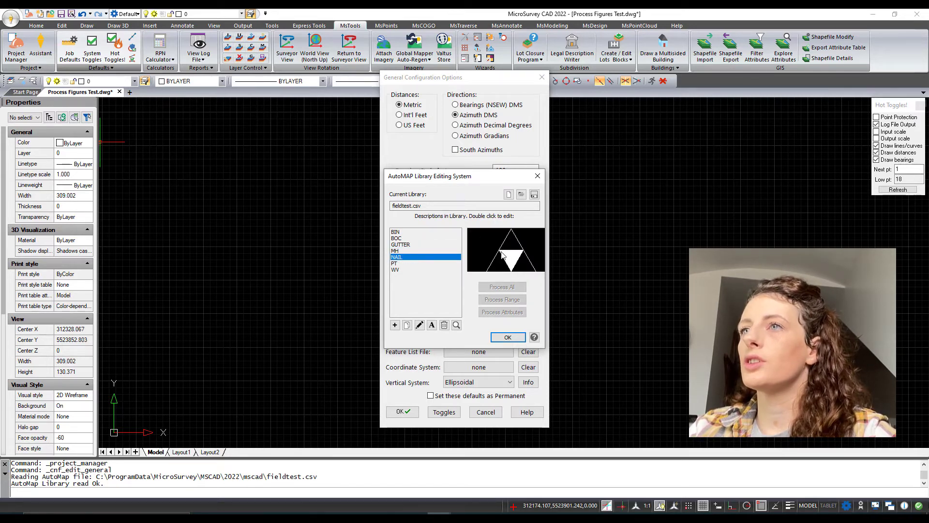
click(396, 264)
click(401, 270)
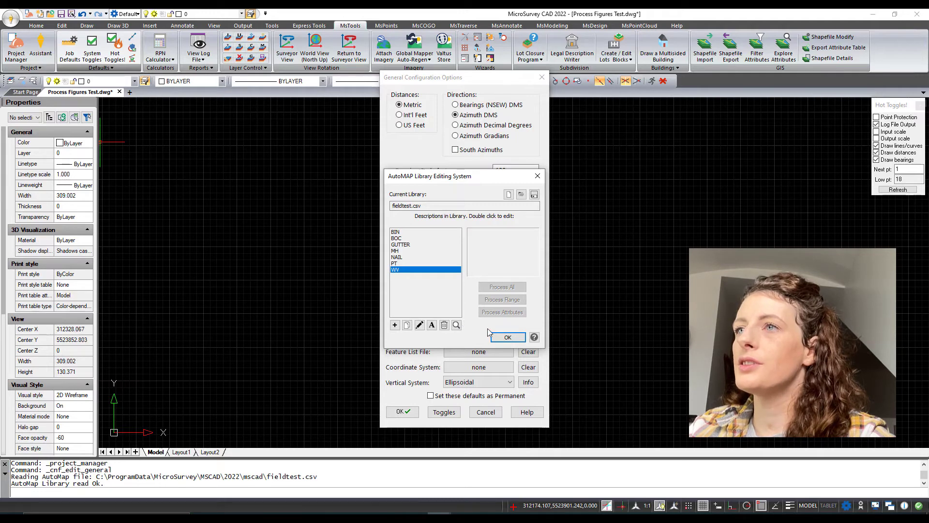
click(516, 340)
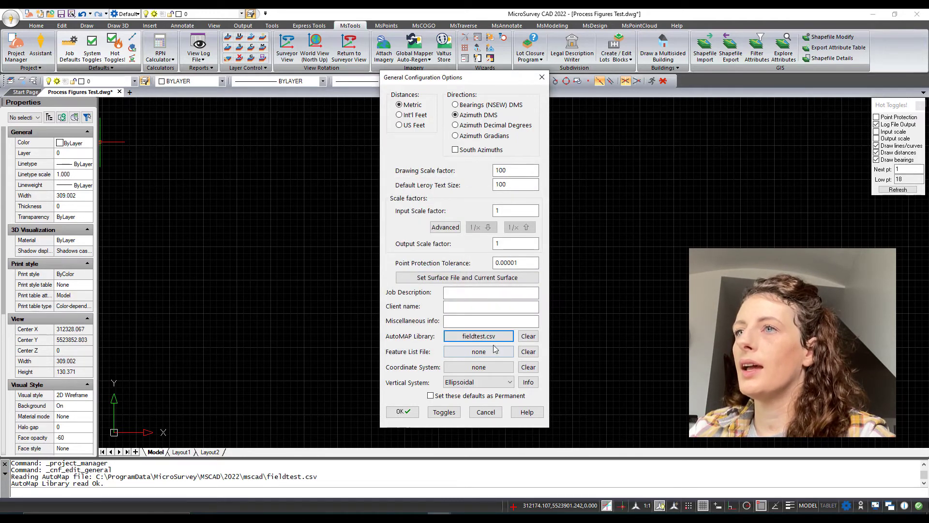
Step: Set the drawing's coordinate system to a system from the UTM Zones, NAD83 group
click(492, 370)
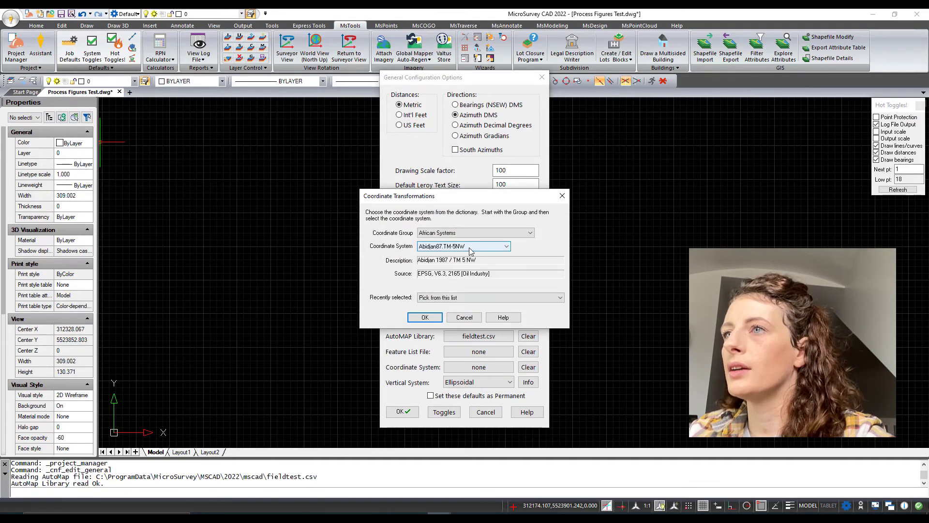
click(472, 232)
click(470, 400)
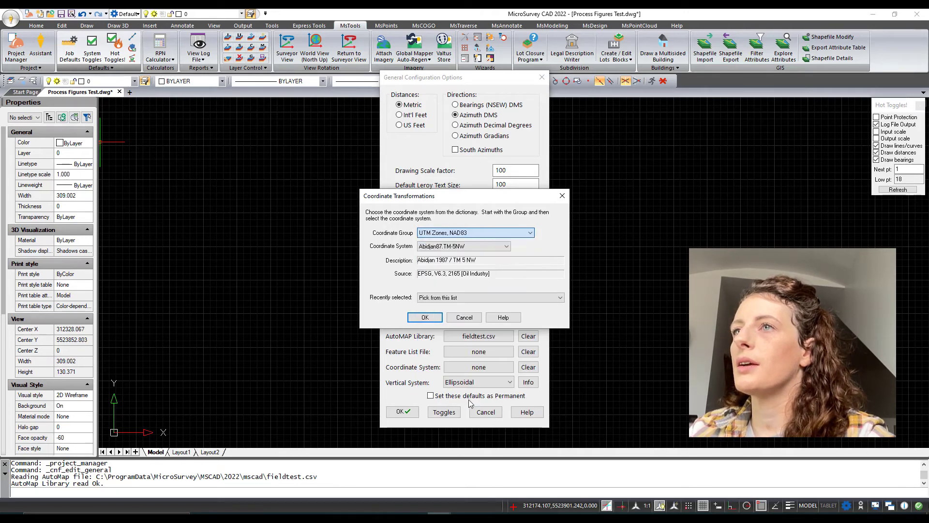
click(484, 246)
click(458, 312)
click(424, 317)
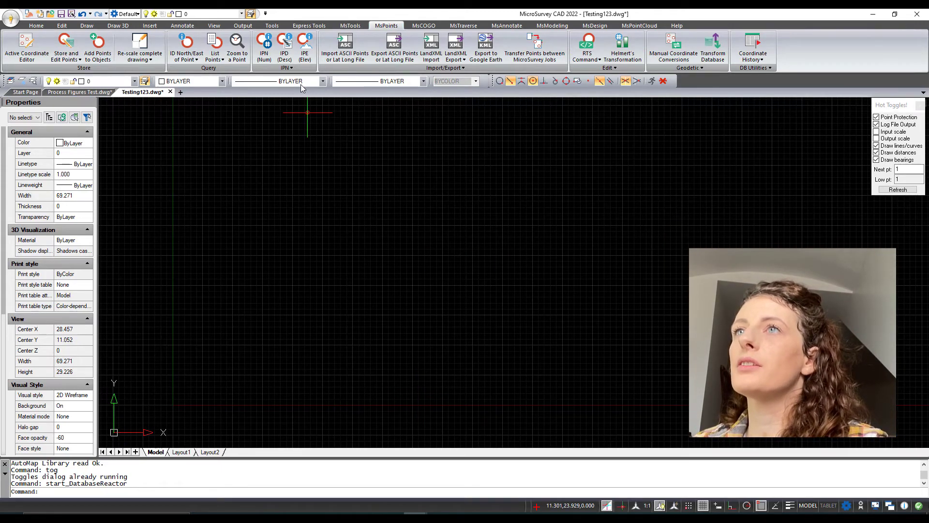
Step: Import the space-delimited PtN,North,East,Elev,Desc coordinate file with AutoMAP symbols on
click(345, 46)
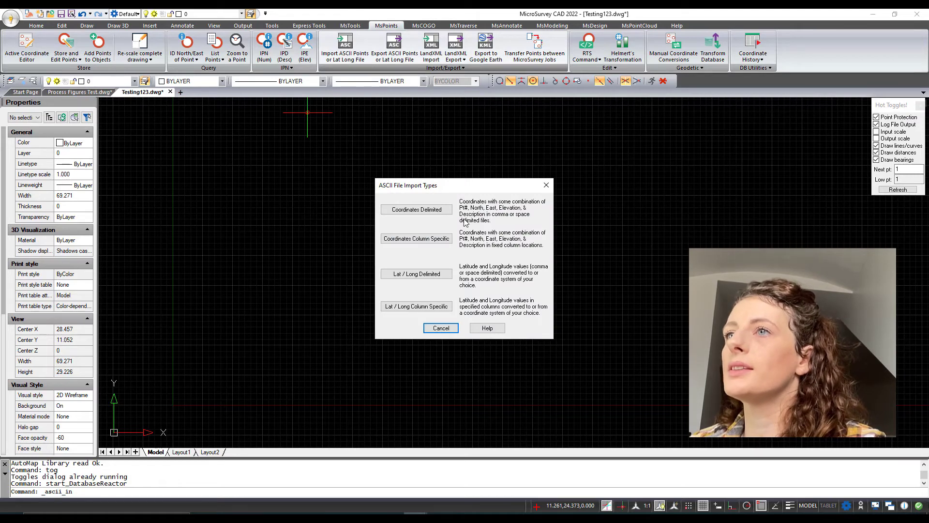
click(417, 211)
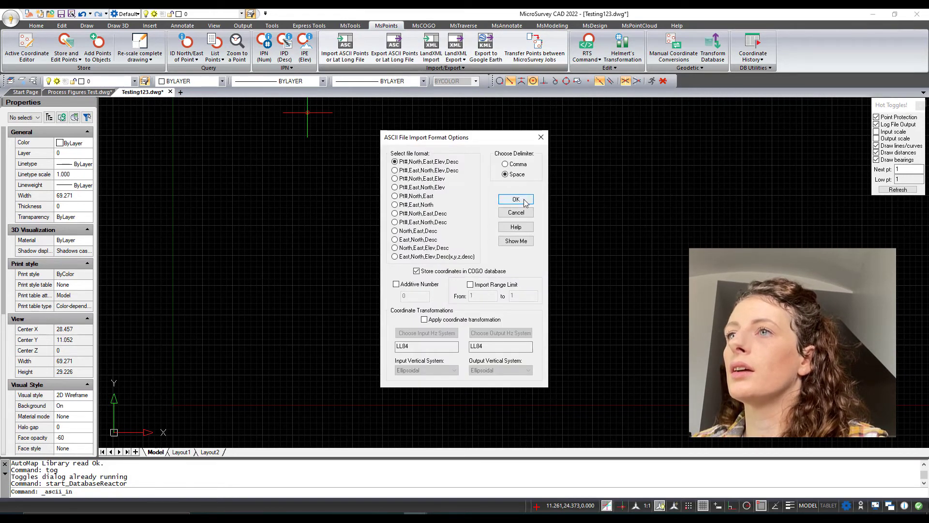
click(524, 200)
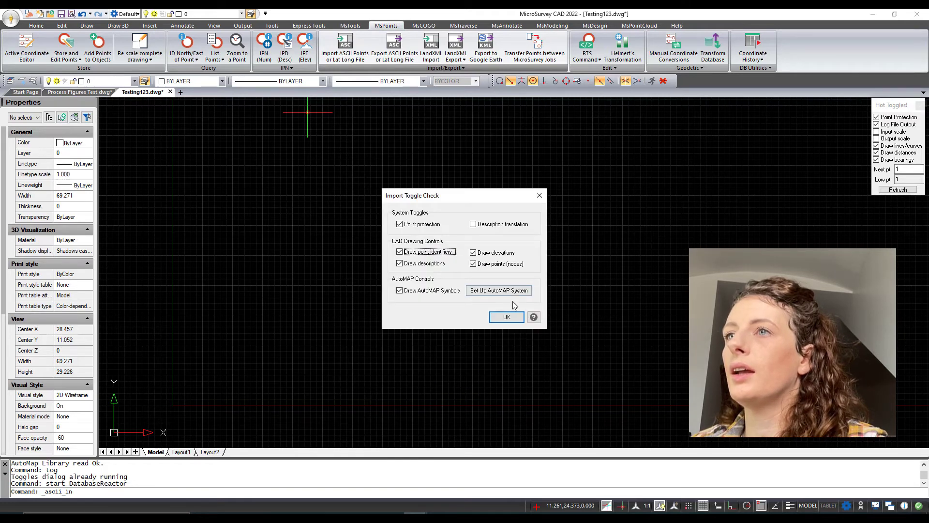
click(514, 316)
click(355, 242)
scroll(560, 291, down, 5)
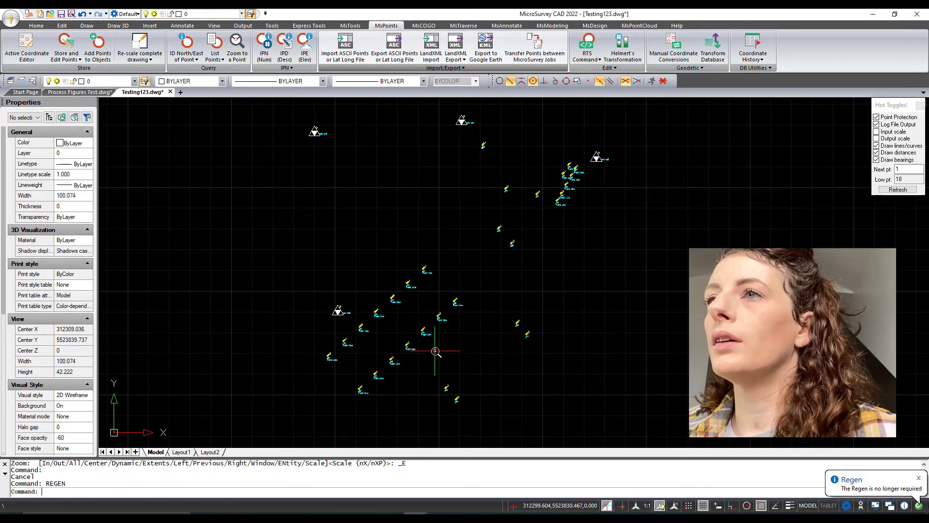
scroll(436, 351, up, 4)
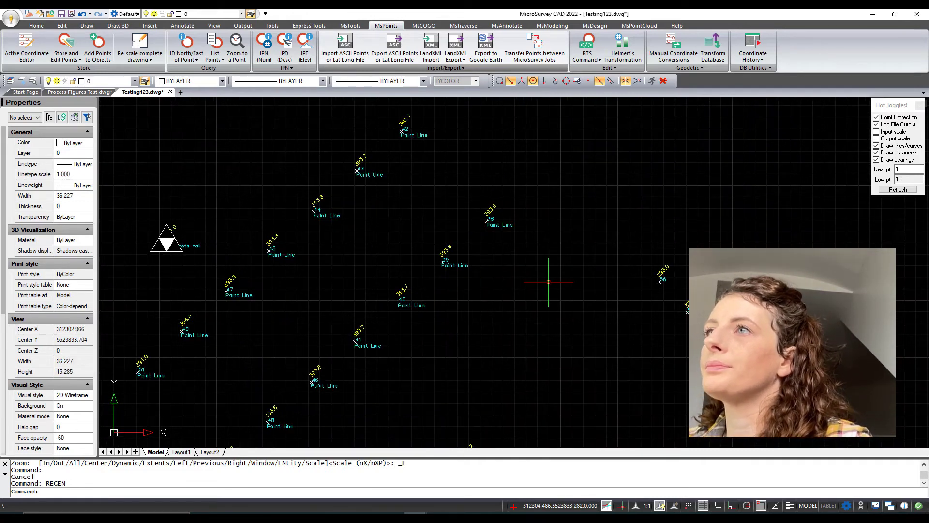
scroll(549, 281, down, 2)
scroll(686, 270, down, 2)
mouse_move(654, 303)
middle_down()
mouse_move(645, 311)
mouse_move(673, 247)
middle_up()
scroll(671, 246, down, 1)
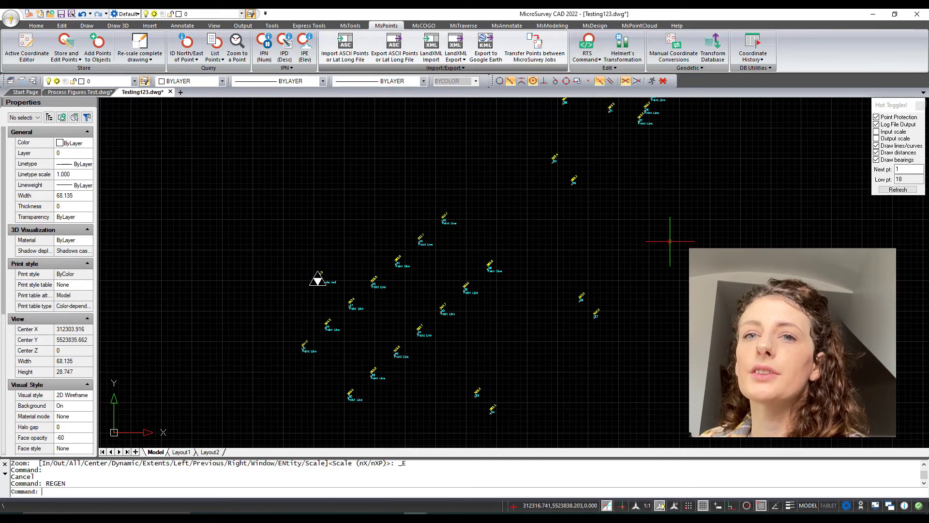
scroll(532, 44, down, 2)
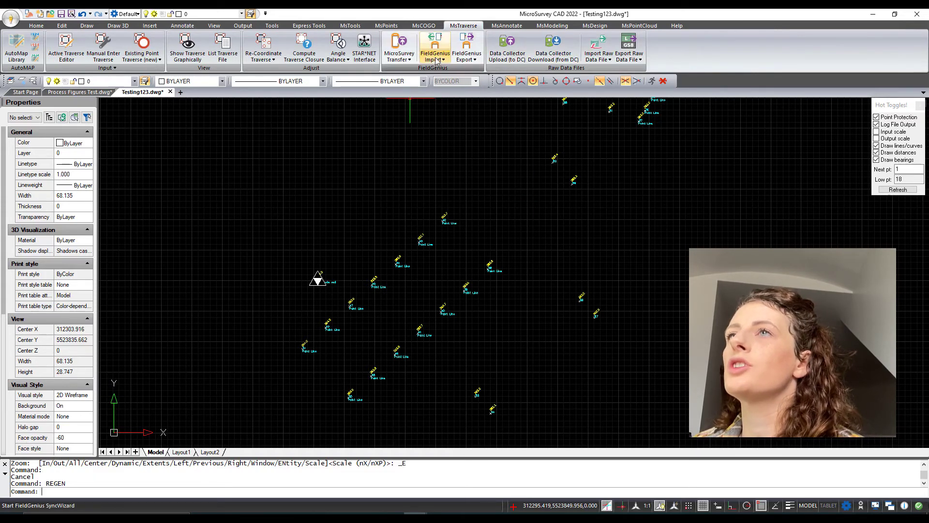
Step: Process the FieldGenius figures file, keeping its path, to draw linework joining the points
click(442, 61)
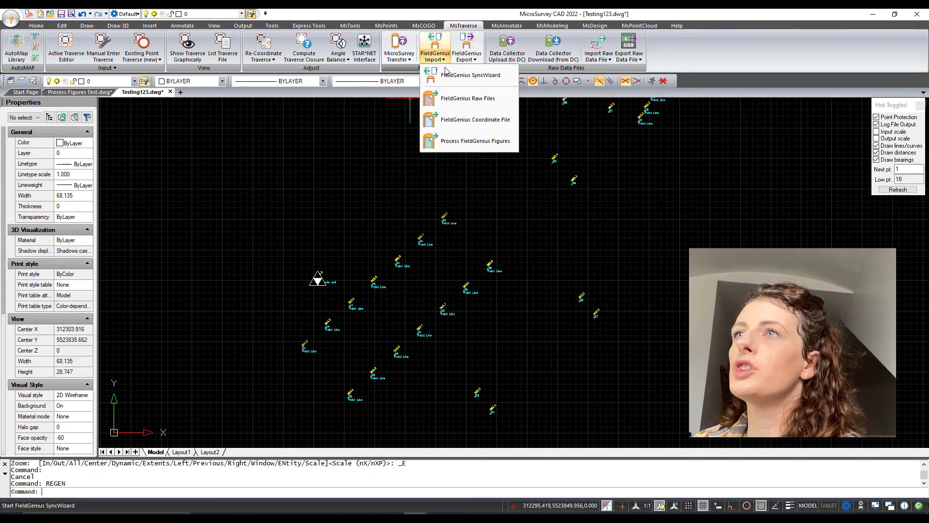
click(482, 143)
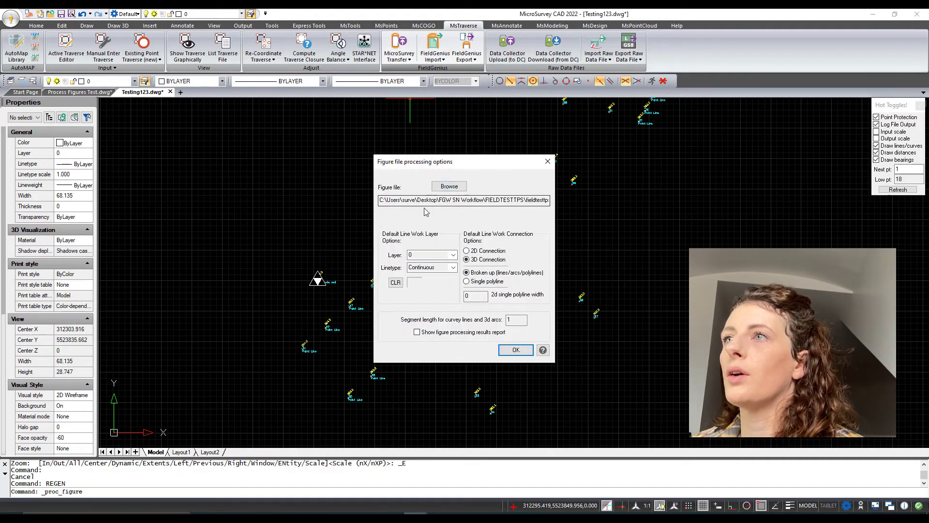
click(516, 349)
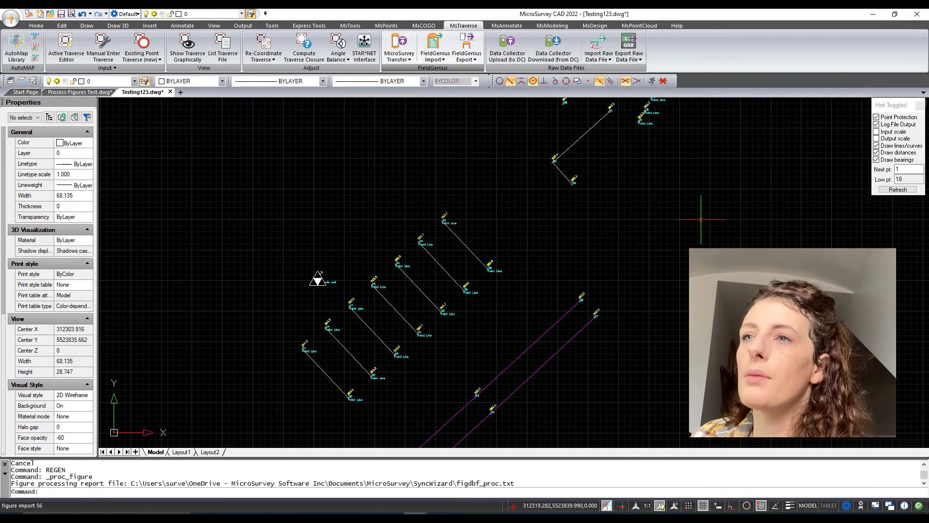
scroll(653, 280, down, 1)
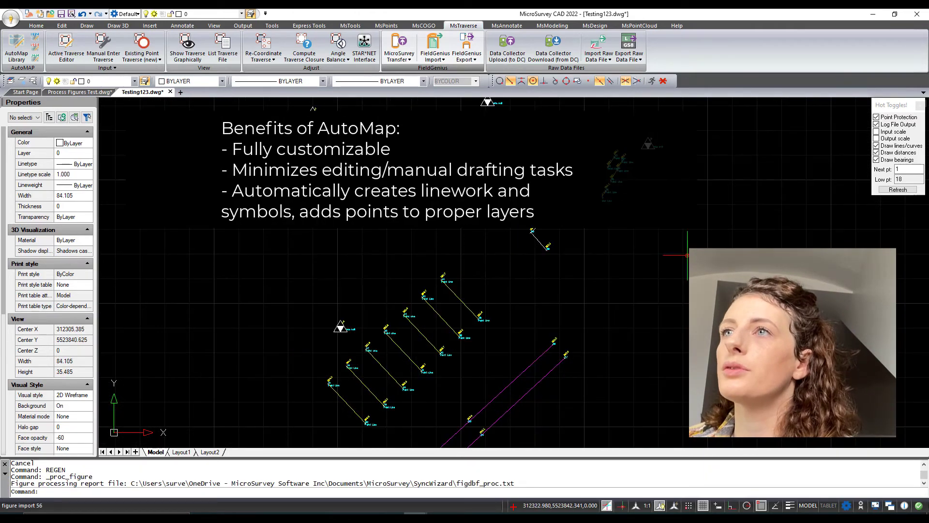
middle_drag(649, 207, 576, 249)
middle_drag(529, 315, 485, 142)
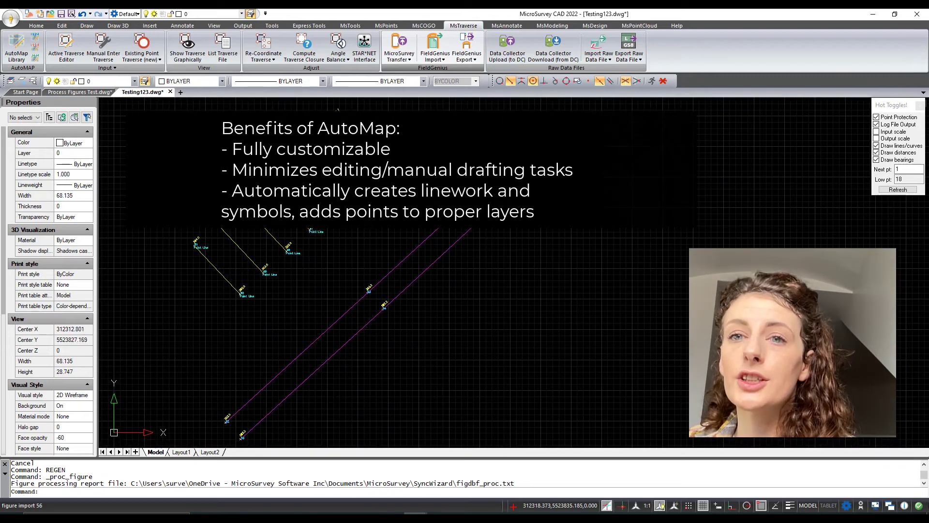
scroll(581, 182, down, 1)
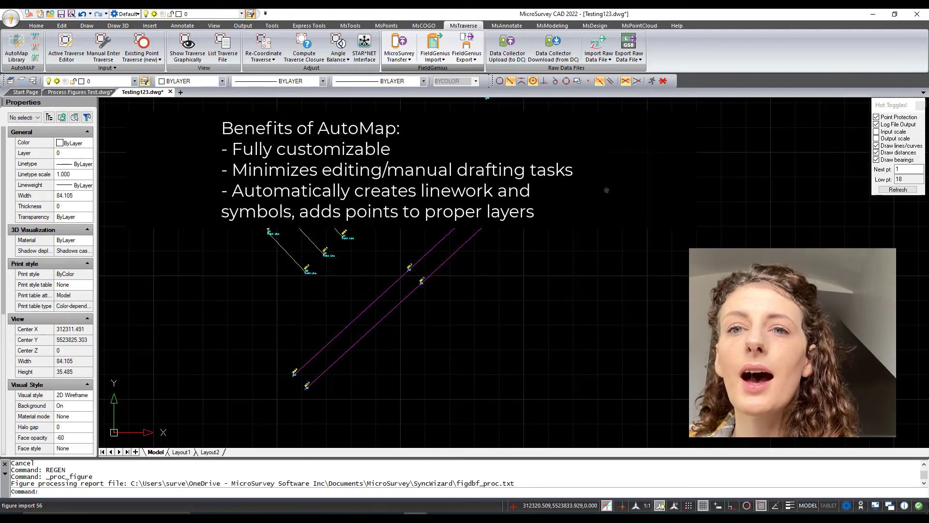
middle_drag(607, 190, 628, 223)
scroll(627, 221, down, 1)
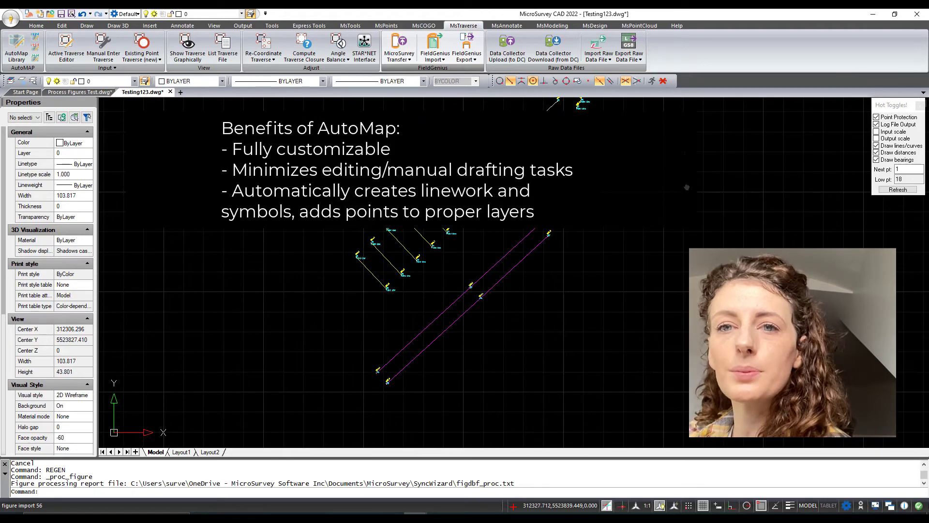
middle_drag(686, 180, 674, 234)
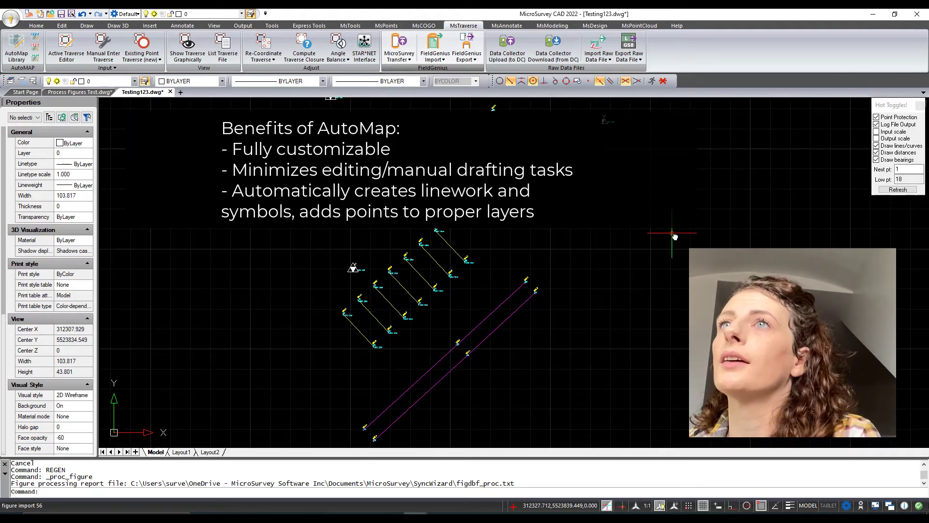